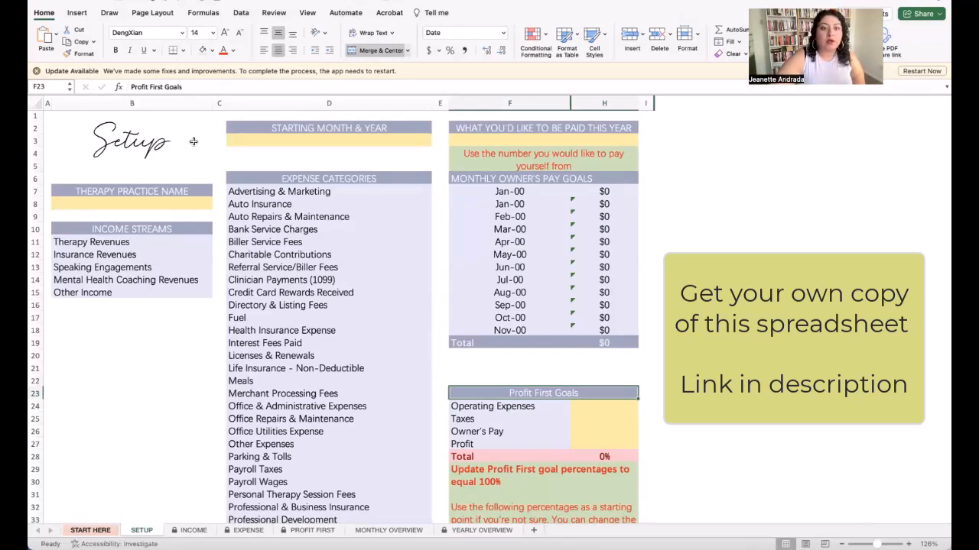
# Enter "Enlightened Therapy" as the therapy practice name and 01/24 as the starting month and year.
pyautogui.click(168, 201)
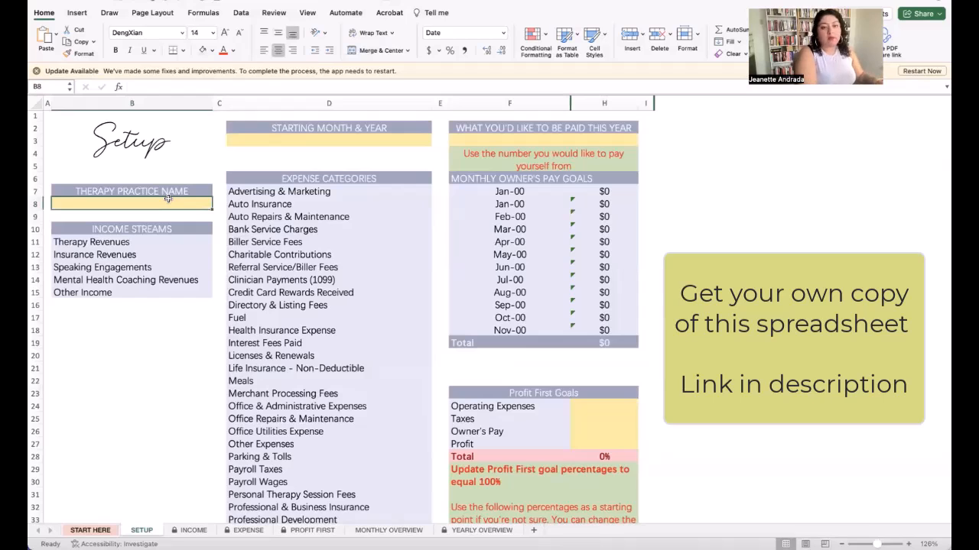
pyautogui.write('Enlightened Therapy')
pyautogui.click(293, 131)
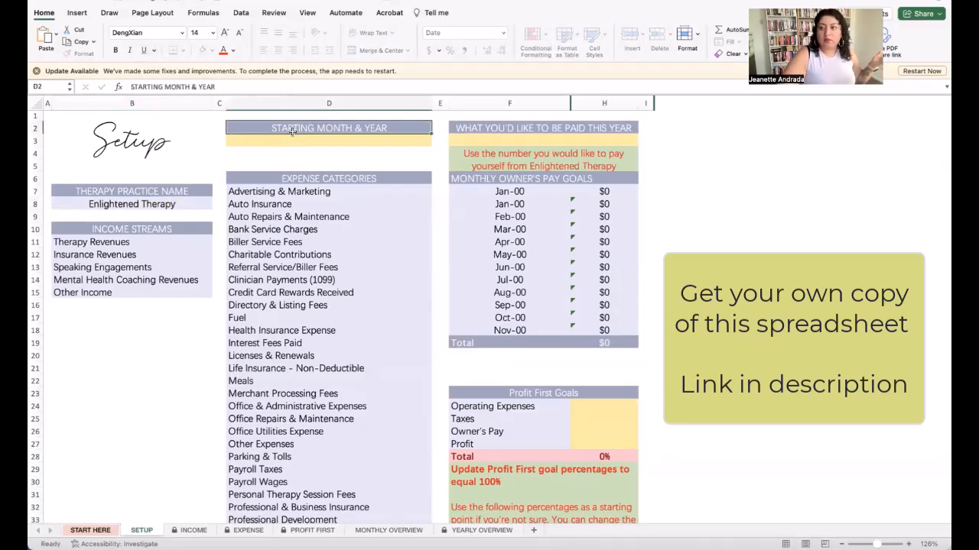
pyautogui.click(293, 141)
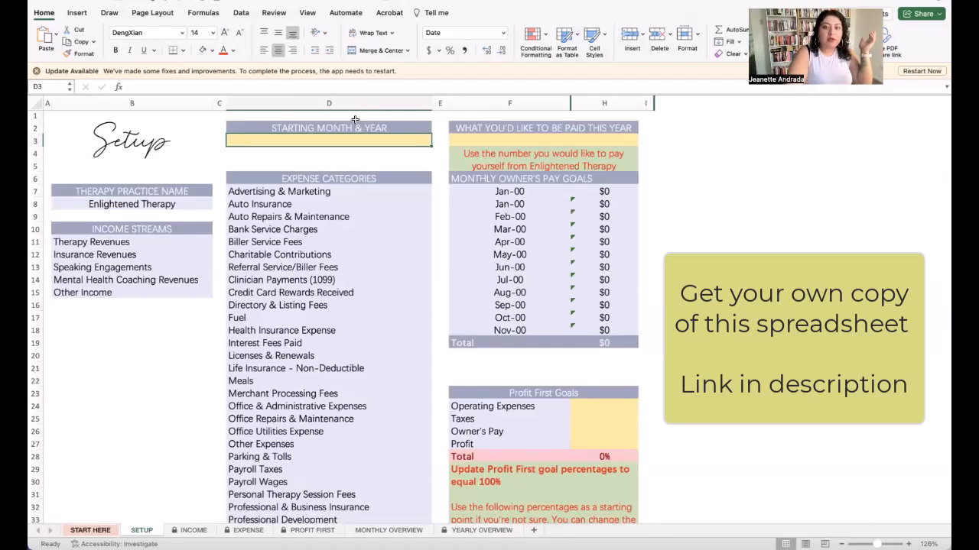
pyautogui.write('01/')
pyautogui.write('23')
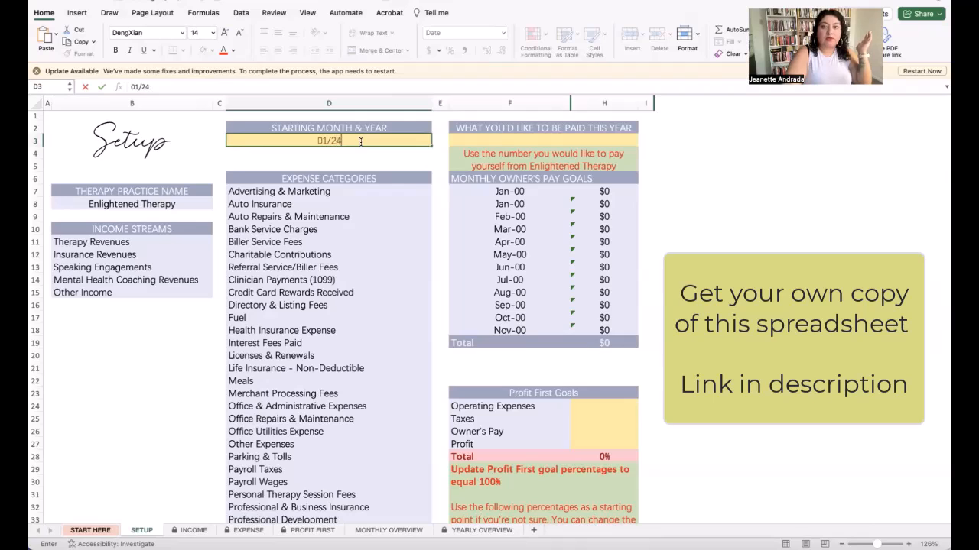
pyautogui.press('Return')
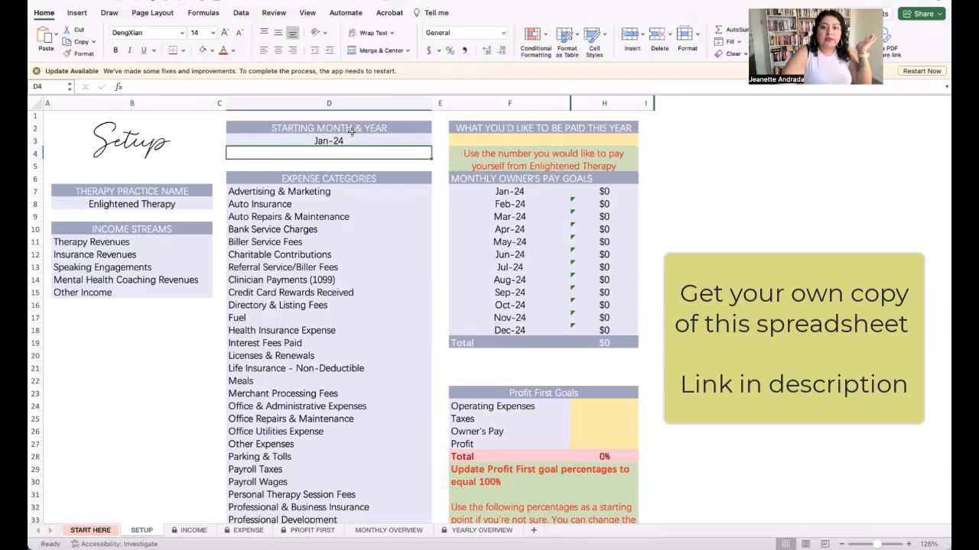
# Try 6/24 as the starting month and year and review the months in the owner's pay goals table.
pyautogui.moveTo(505, 194); pyautogui.dragTo(515, 330)
pyautogui.click(510, 195)
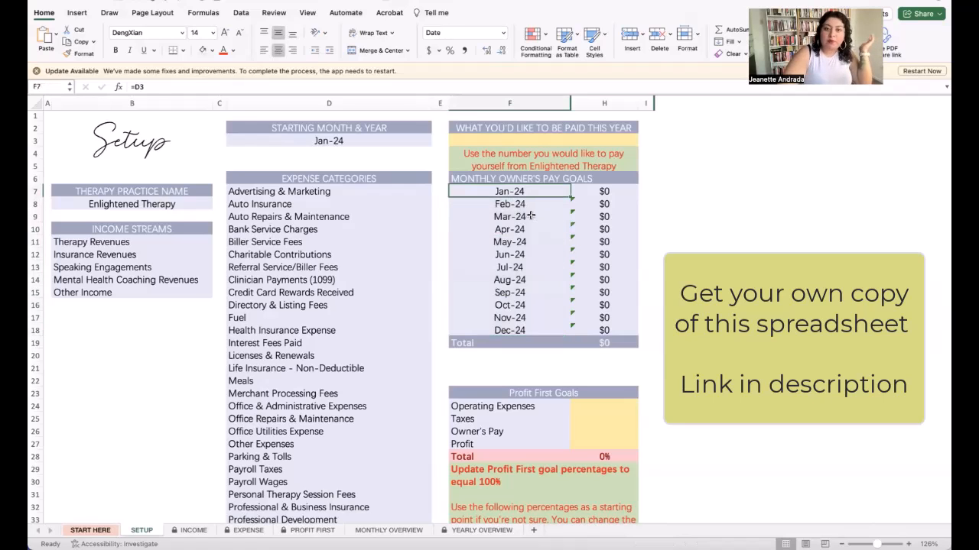
pyautogui.click(347, 145)
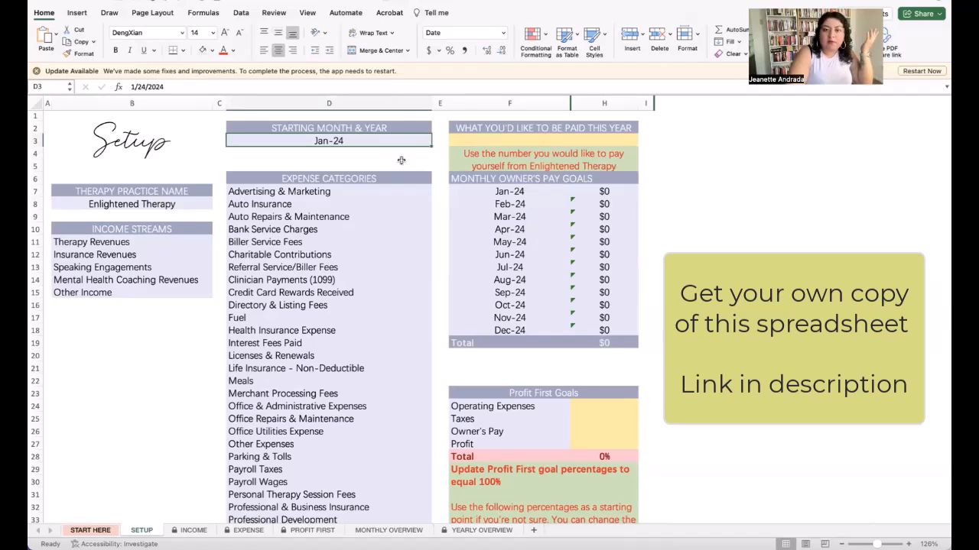
pyautogui.write('6/1')
pyautogui.press('BackSpace')
pyautogui.write('24')
pyautogui.press('Return')
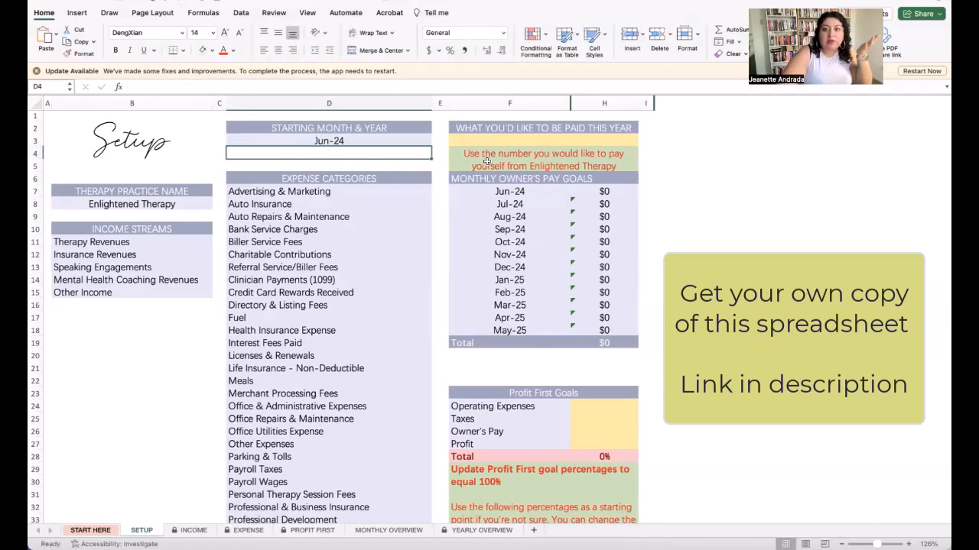
pyautogui.moveTo(497, 192); pyautogui.dragTo(527, 326)
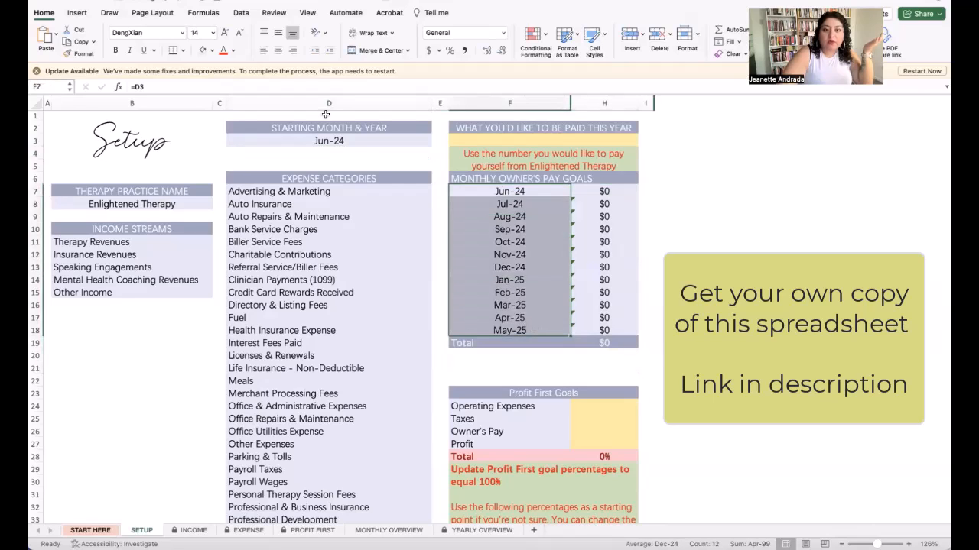
# Set the starting month and year to 1/24 and check the months listed under the monthly owner's pay goals.
pyautogui.click(335, 140)
pyautogui.write('1')
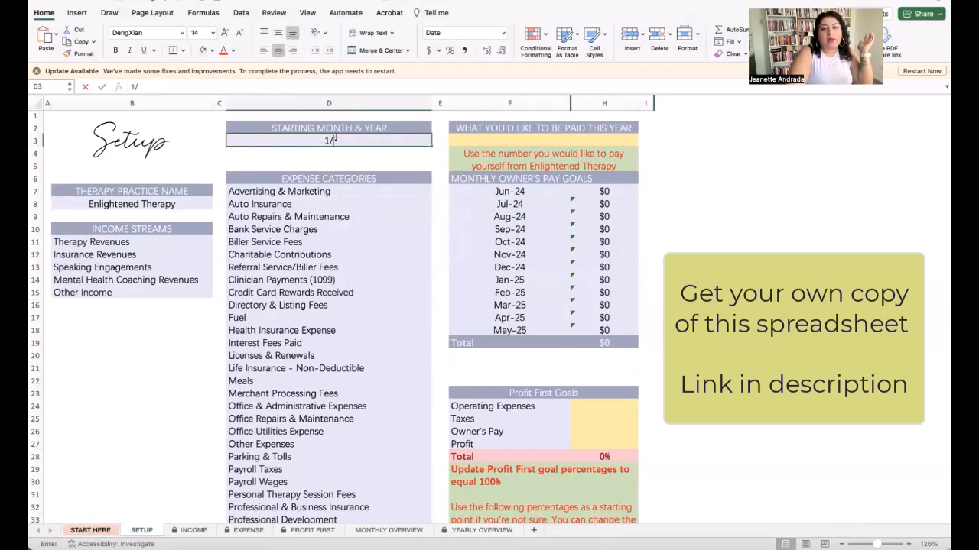
pyautogui.write('/24')
pyautogui.press('Return')
pyautogui.click(334, 137)
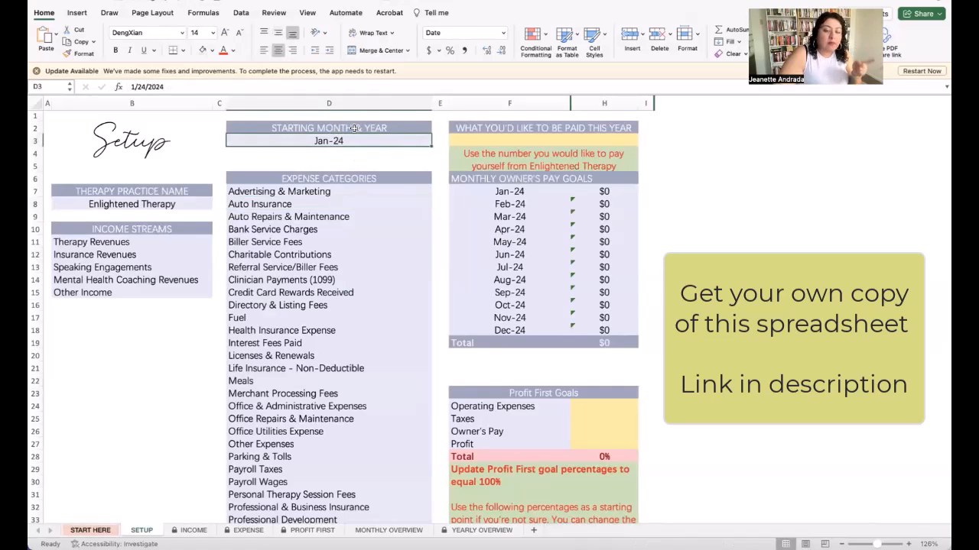
pyautogui.moveTo(504, 192); pyautogui.dragTo(519, 329)
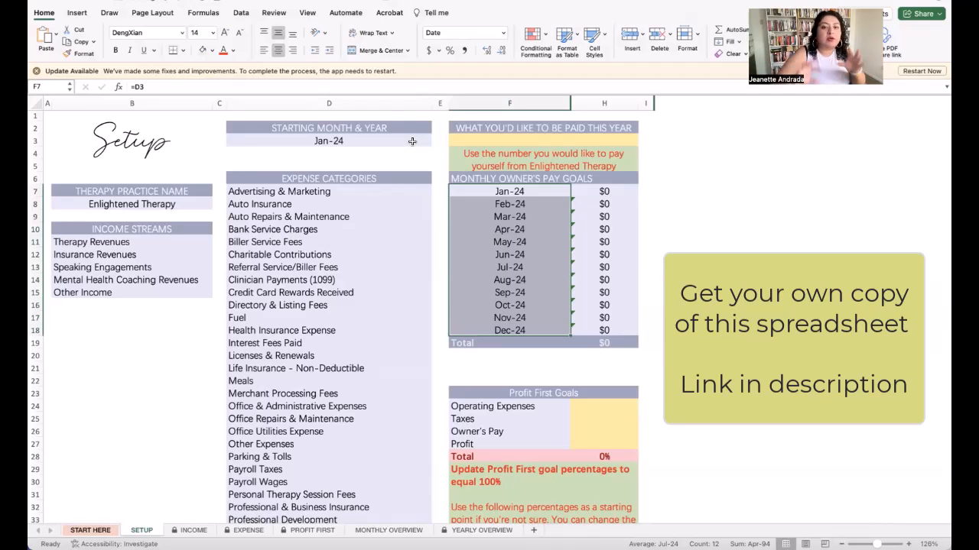
# Set the amount you'd like to be paid this year to 55000.
pyautogui.click(482, 141)
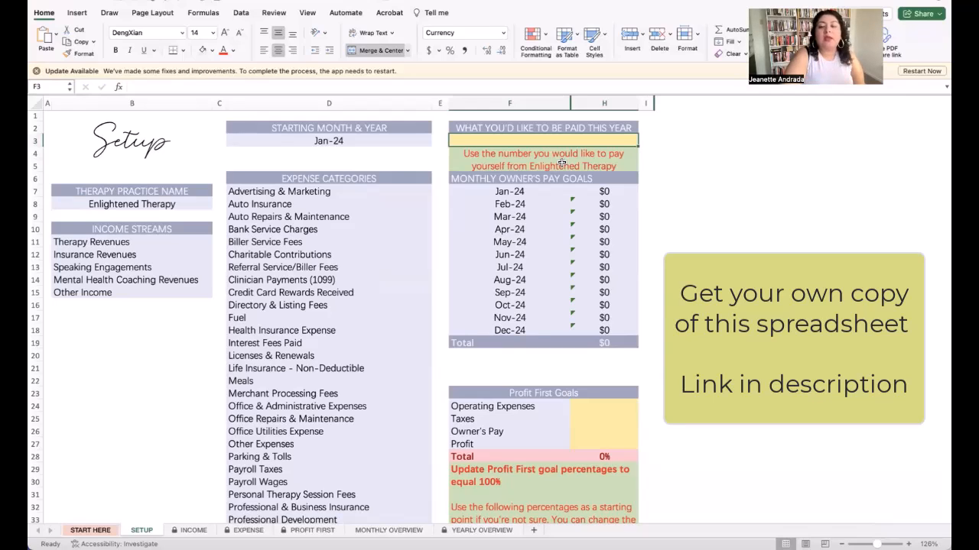
pyautogui.write('5500')
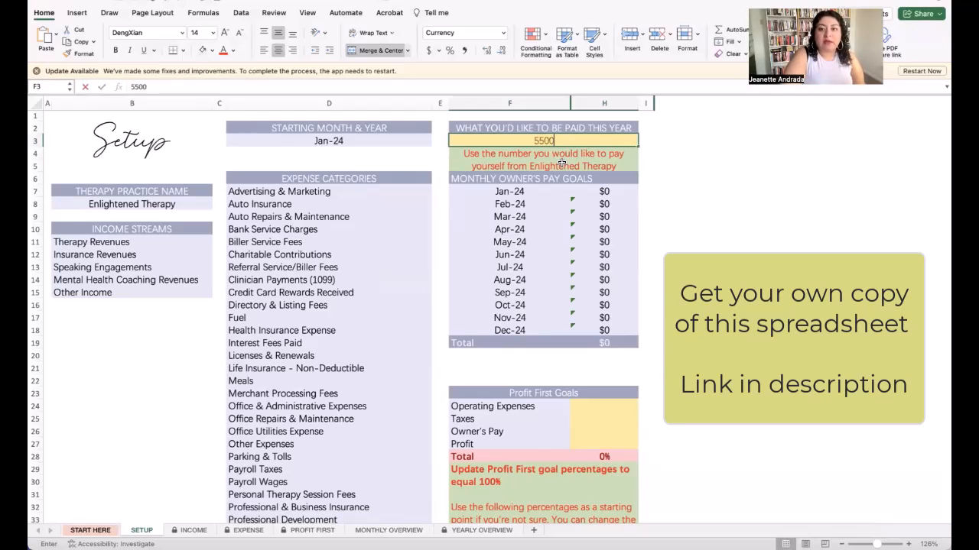
pyautogui.write('0')
pyautogui.press('Return')
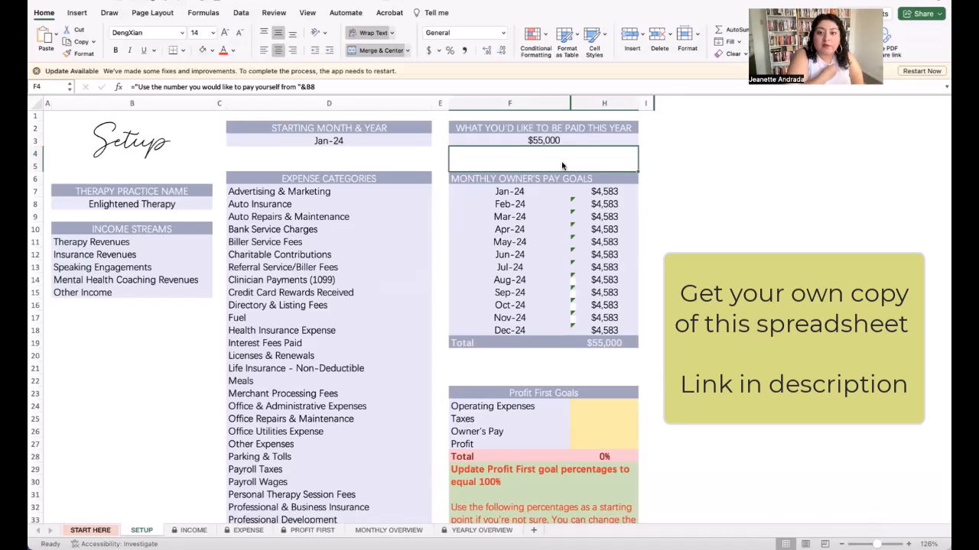
# Examine the monthly owner's pay goal amounts, the income streams list and the expense categories heading.
pyautogui.click(589, 191)
pyautogui.click(589, 203)
pyautogui.moveTo(587, 183); pyautogui.dragTo(597, 236)
pyautogui.click(595, 262)
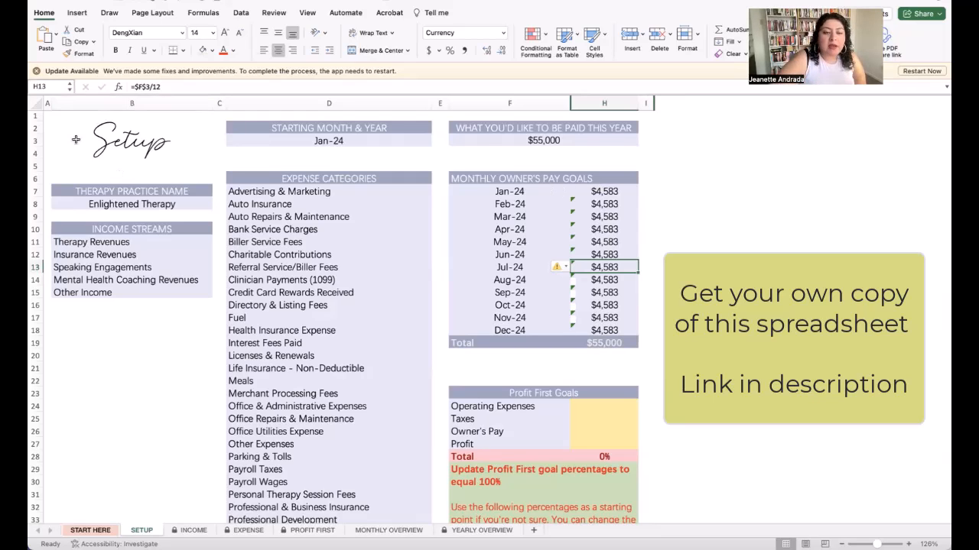
pyautogui.click(173, 232)
pyautogui.moveTo(177, 242); pyautogui.dragTo(159, 293)
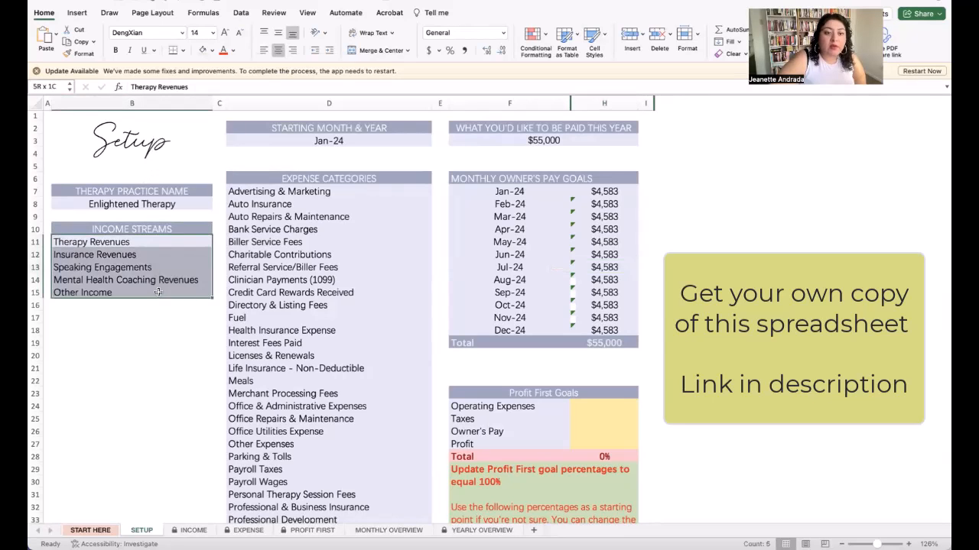
pyautogui.click(184, 227)
pyautogui.click(309, 176)
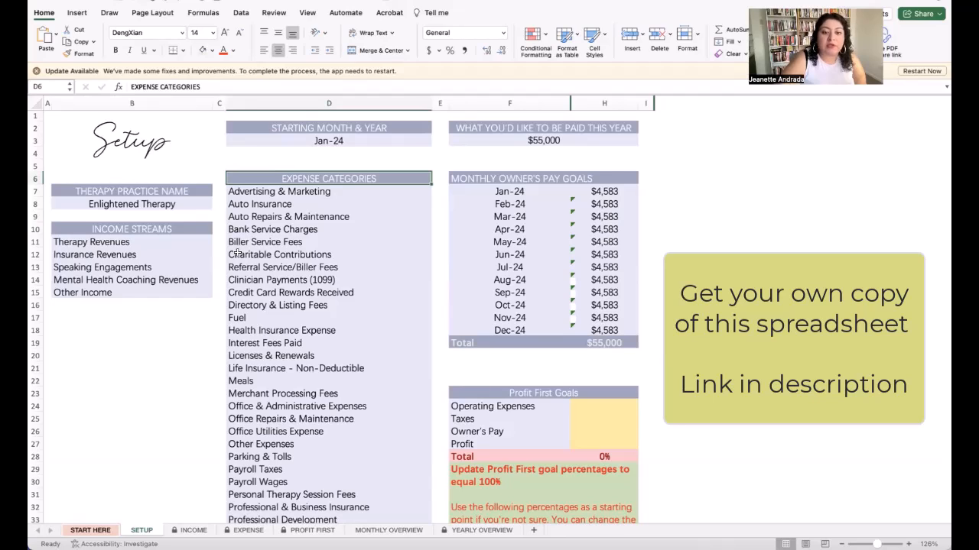
# Rename the Therapy Revenues income stream to "Psychotherapy Revenues".
pyautogui.click(154, 245)
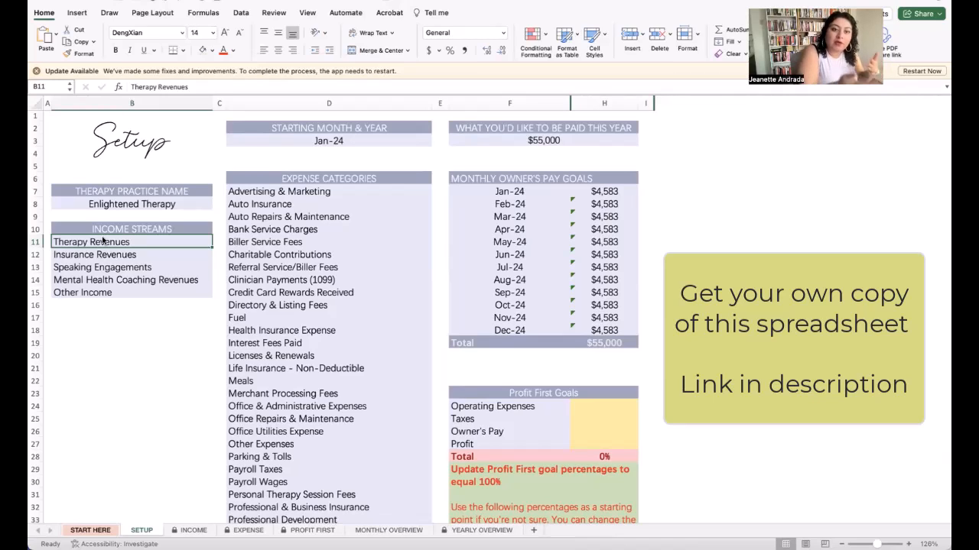
pyautogui.write('Psycho')
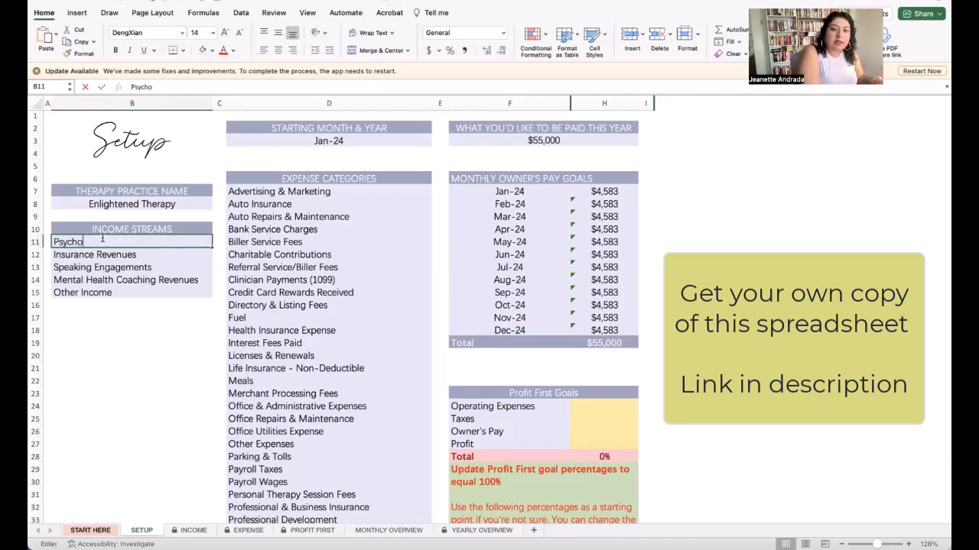
pyautogui.write('therapy R')
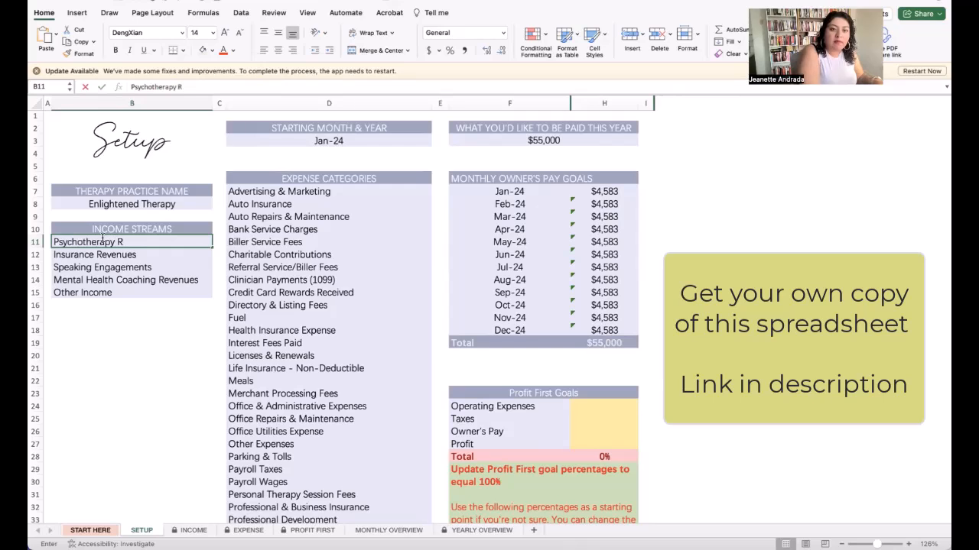
pyautogui.write('evenues')
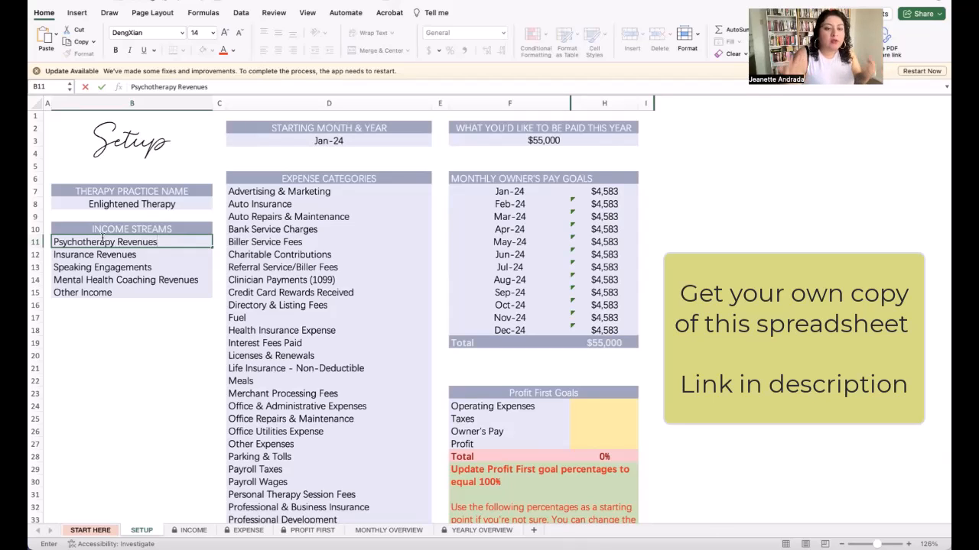
pyautogui.press('Return')
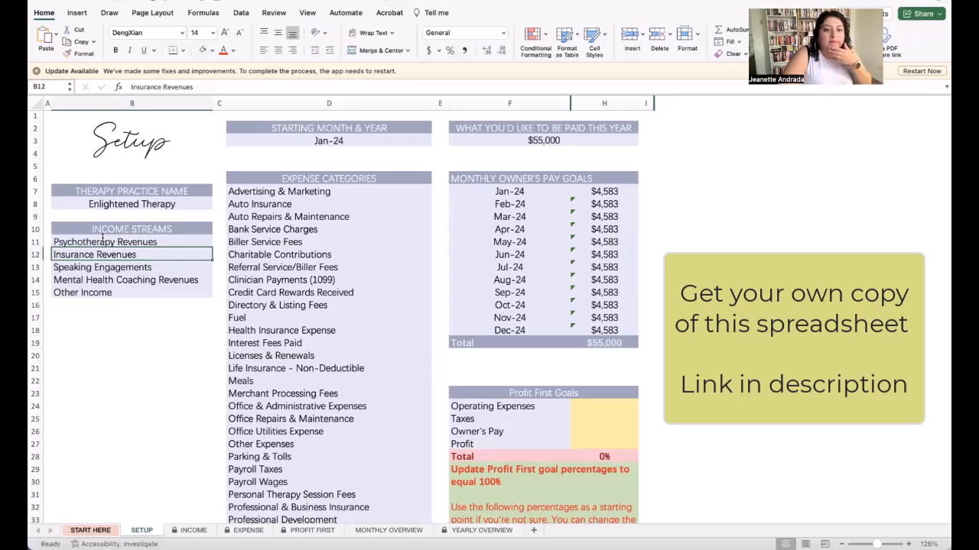
# Replace the Other Income entry at the end of the income streams with "Sponsorships".
pyautogui.press('Return')
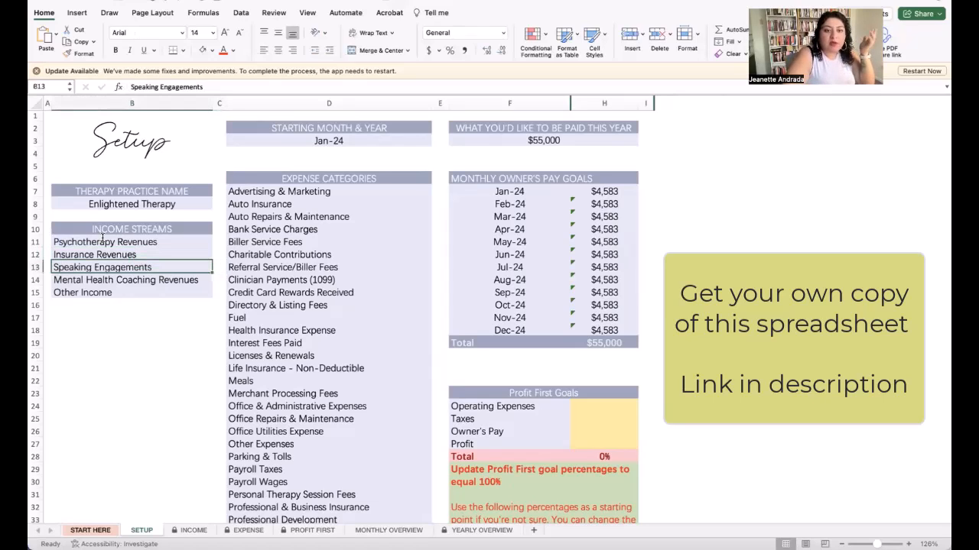
pyautogui.press('Return')
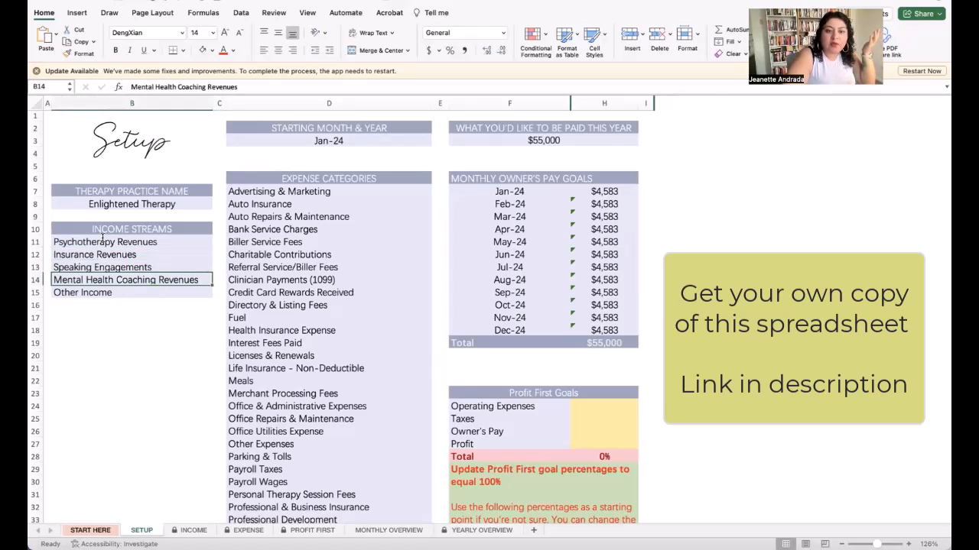
pyautogui.press('Return')
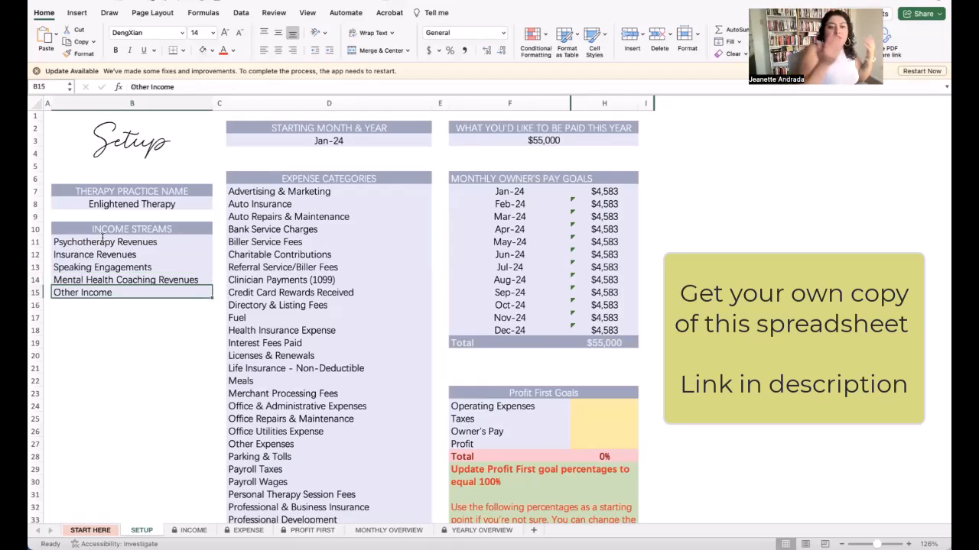
pyautogui.write('Spo')
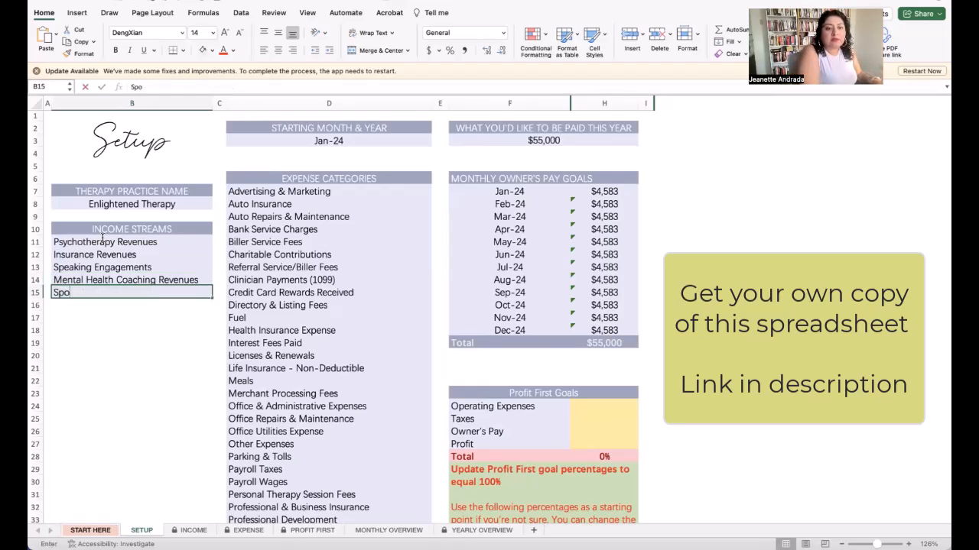
pyautogui.write('nsorships')
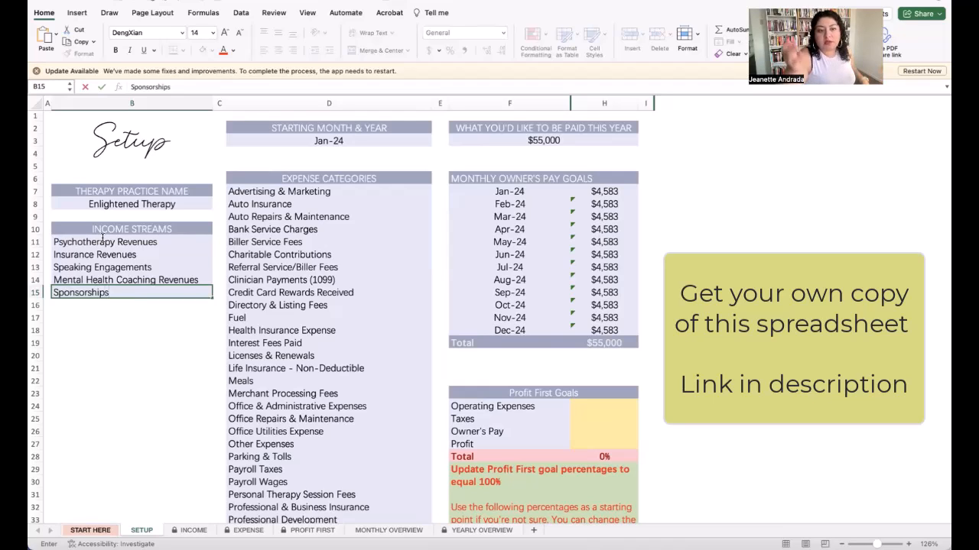
pyautogui.press('Return')
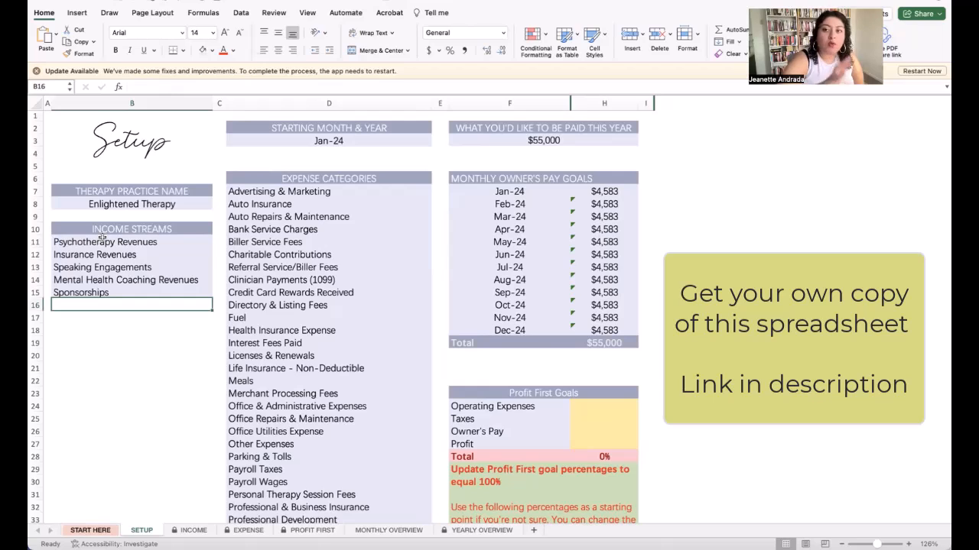
# Review the expense categories down to Travel Expenses, including personal therapy, supervision, continuing education and therapy session supplies.
pyautogui.click(374, 207)
pyautogui.click(321, 175)
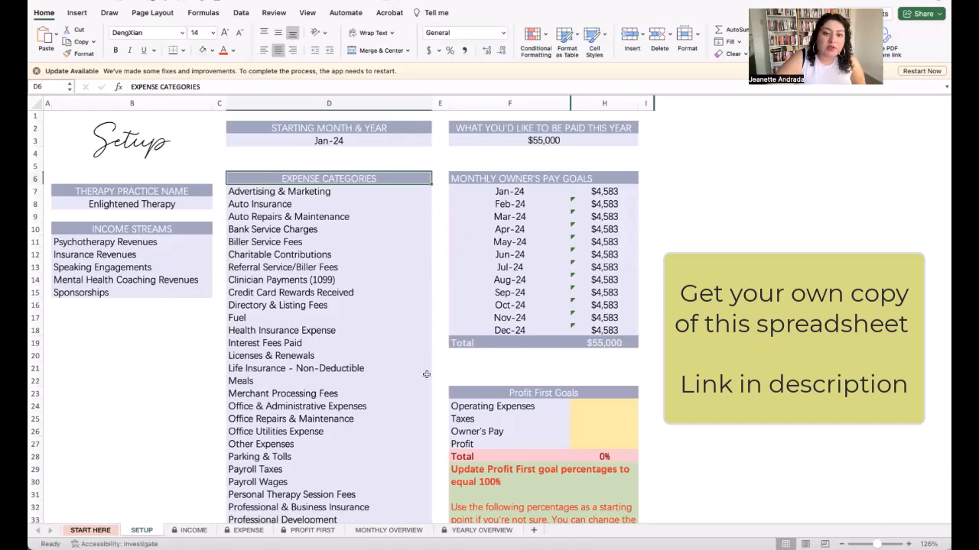
pyautogui.scroll(-2, 419, 361)
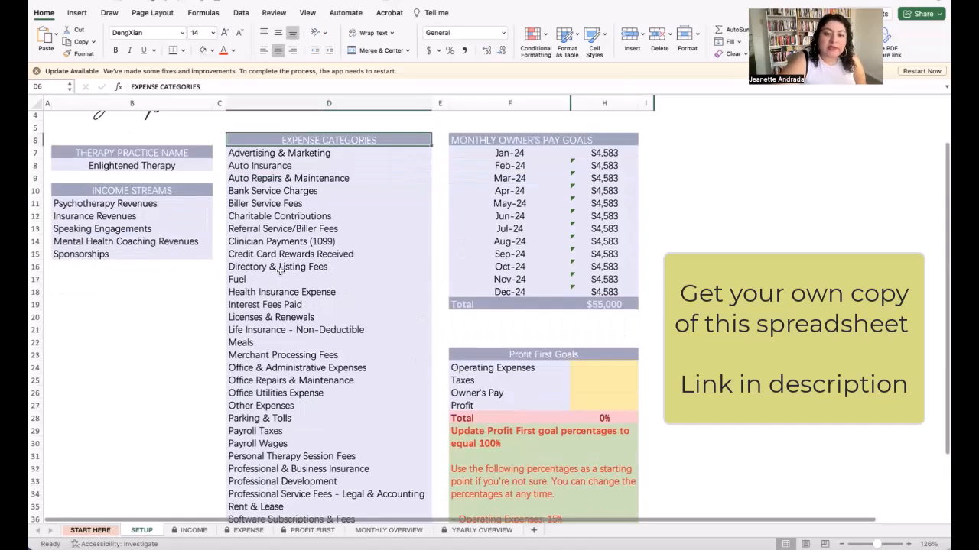
pyautogui.click(255, 454)
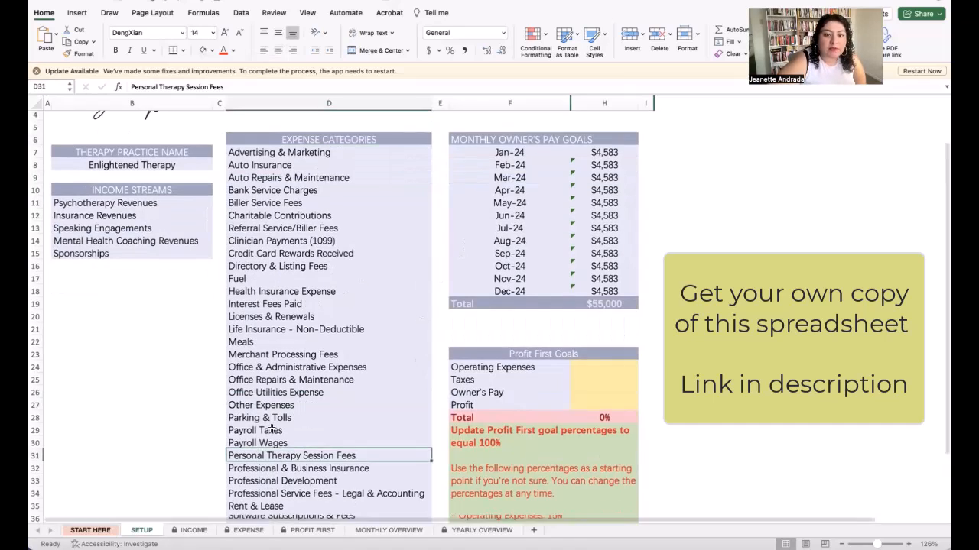
pyautogui.scroll(-2, 271, 426)
pyautogui.scroll(-3, 270, 427)
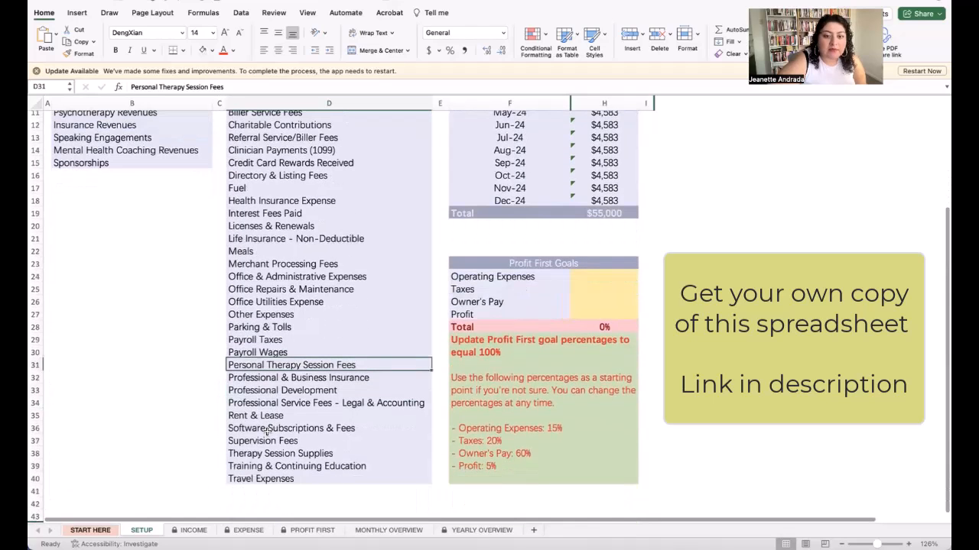
pyautogui.click(253, 437)
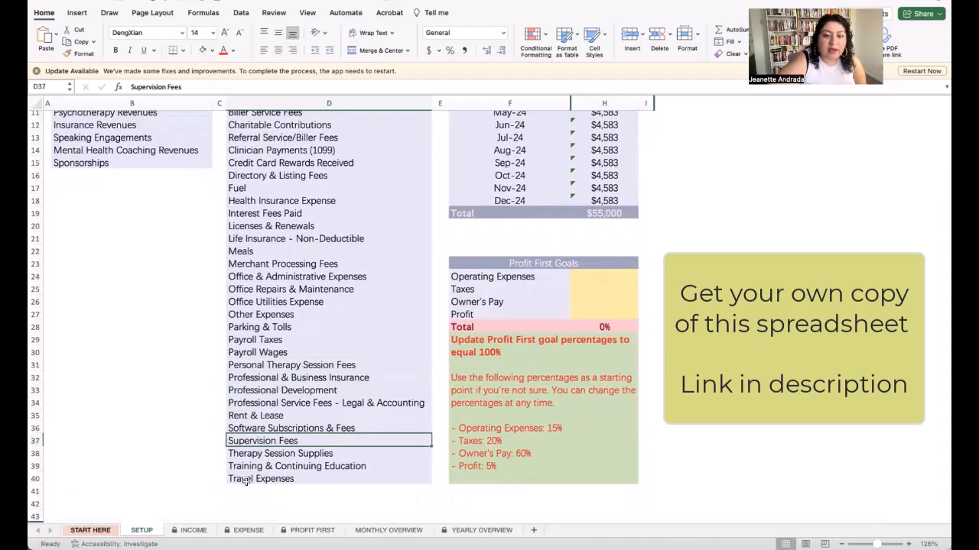
pyautogui.click(247, 468)
pyautogui.click(304, 457)
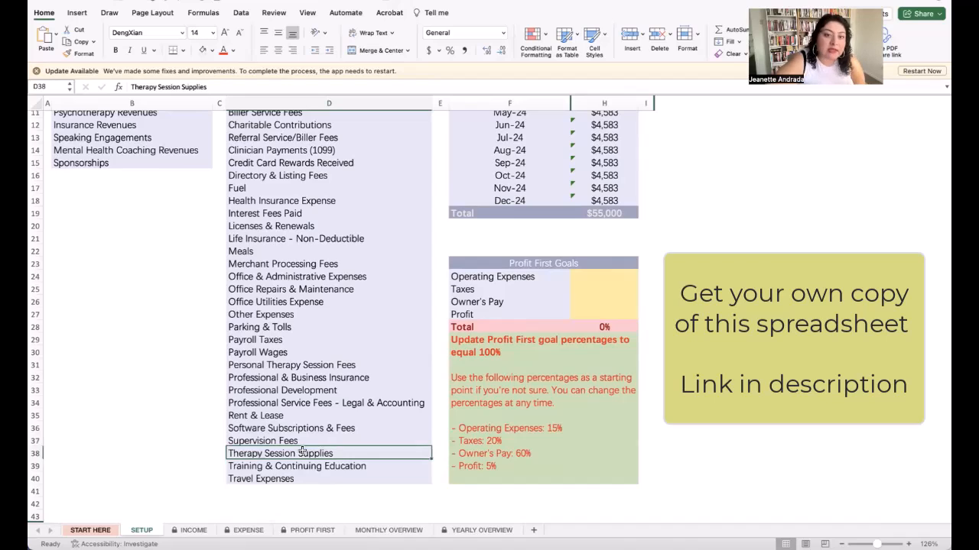
# Set the Profit First goals to 15% operating expenses, 20% taxes, 60% owner's pay and 5% profit.
pyautogui.scroll(4, 331, 257)
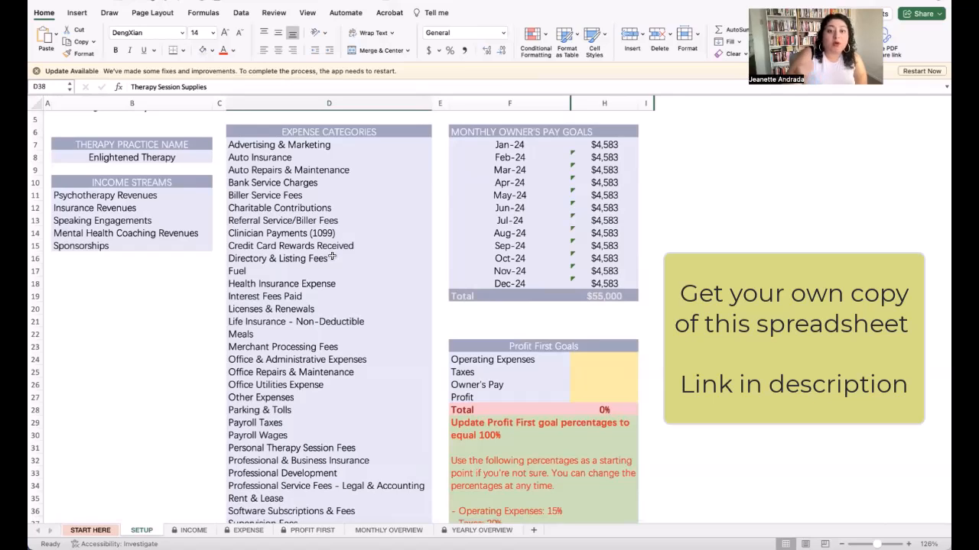
pyautogui.scroll(-2, 331, 256)
pyautogui.click(508, 312)
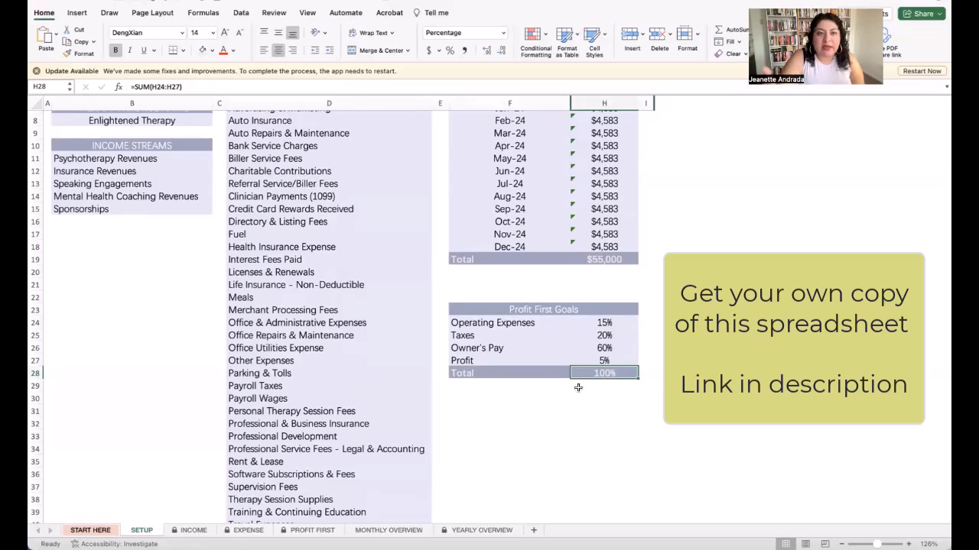
pyautogui.scroll(3, 578, 388)
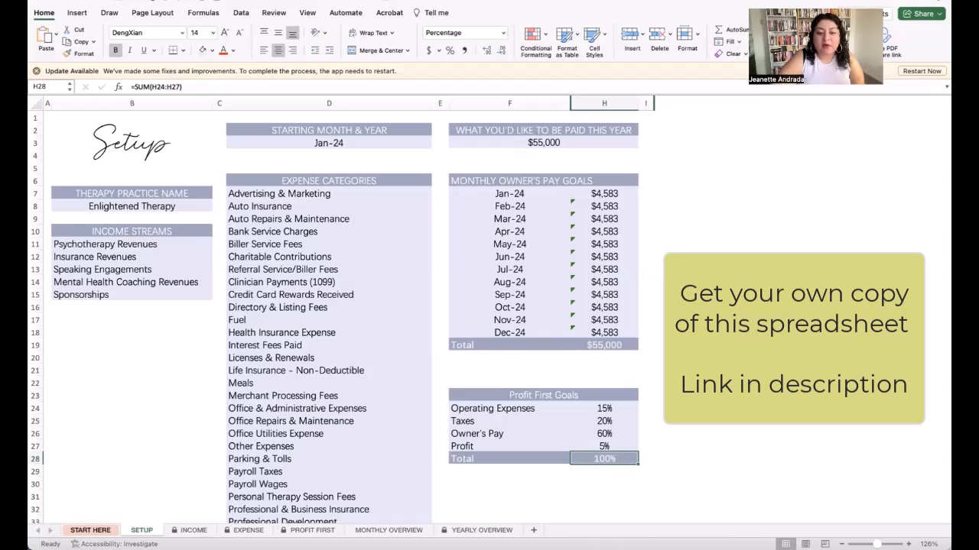
# Start the first entry on the Income sheet with date 1/8/24 and description "Stripe Payment".
pyautogui.click(190, 532)
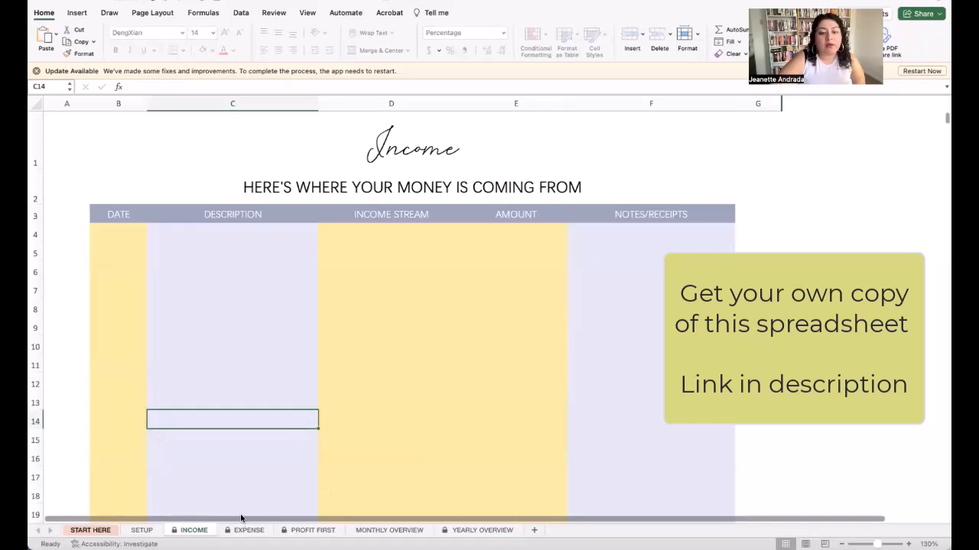
pyautogui.click(134, 236)
pyautogui.write('1/8/24')
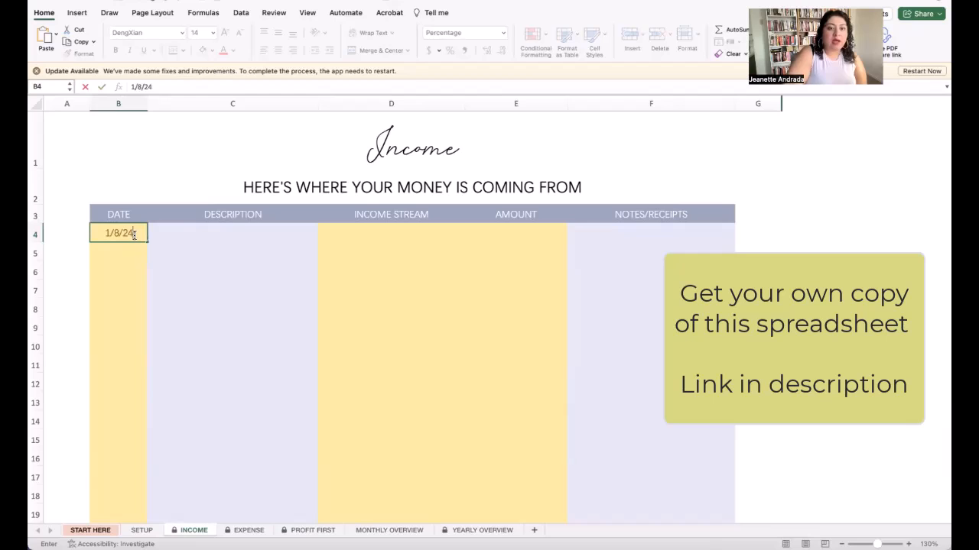
pyautogui.press('Tab')
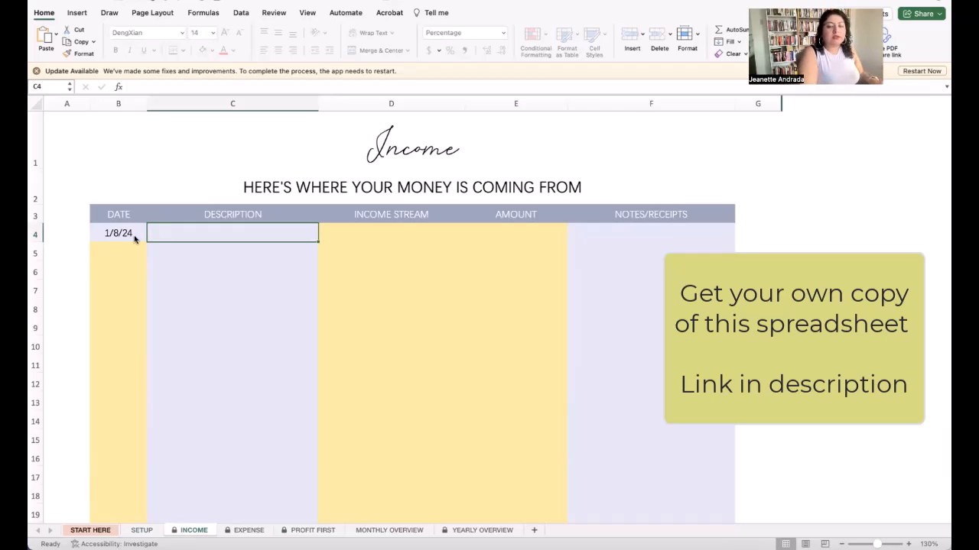
pyautogui.write('Stri')
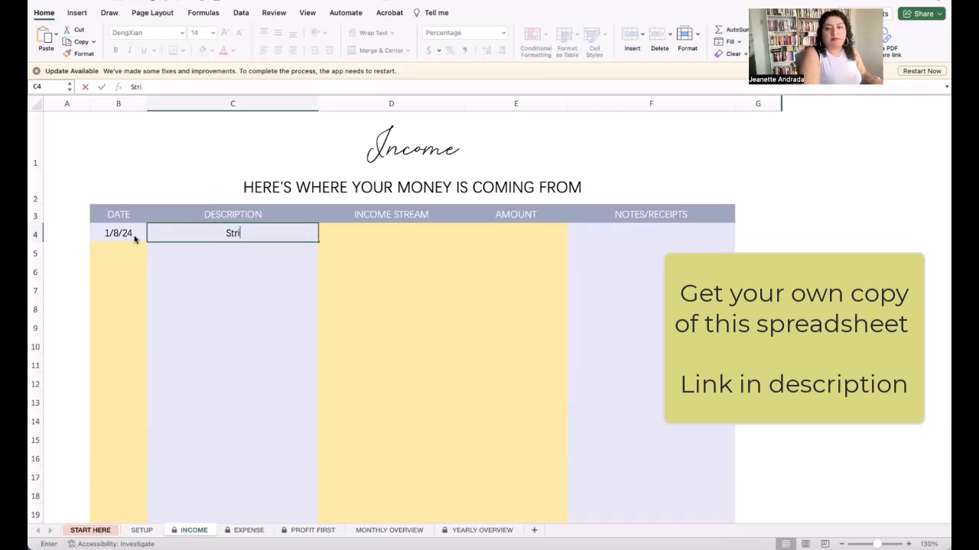
pyautogui.write('pe Payment')
pyautogui.press('Tab')
# Compare the income stream choices for the Stripe payment with the income streams listed on the Setup sheet.
pyautogui.hotkey('alt', 'Down')
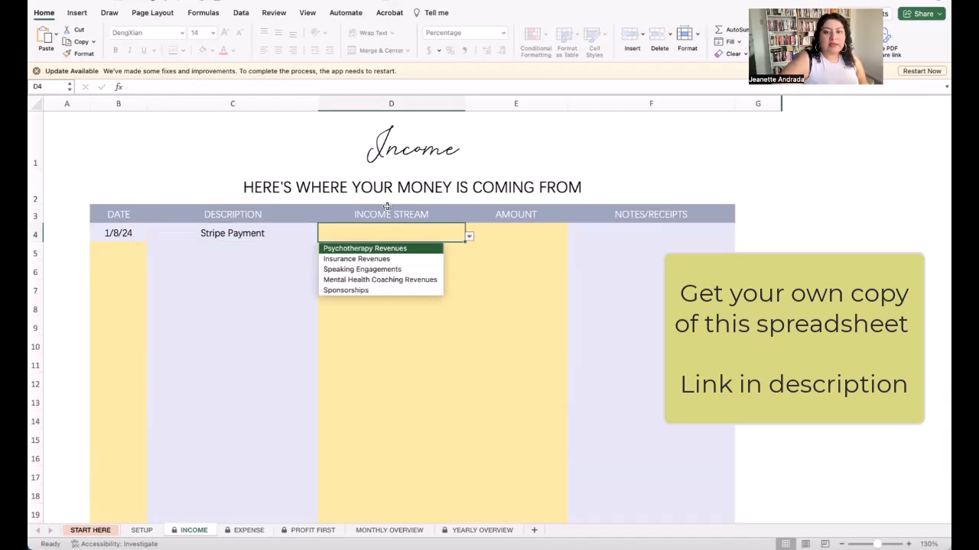
pyautogui.click(418, 230)
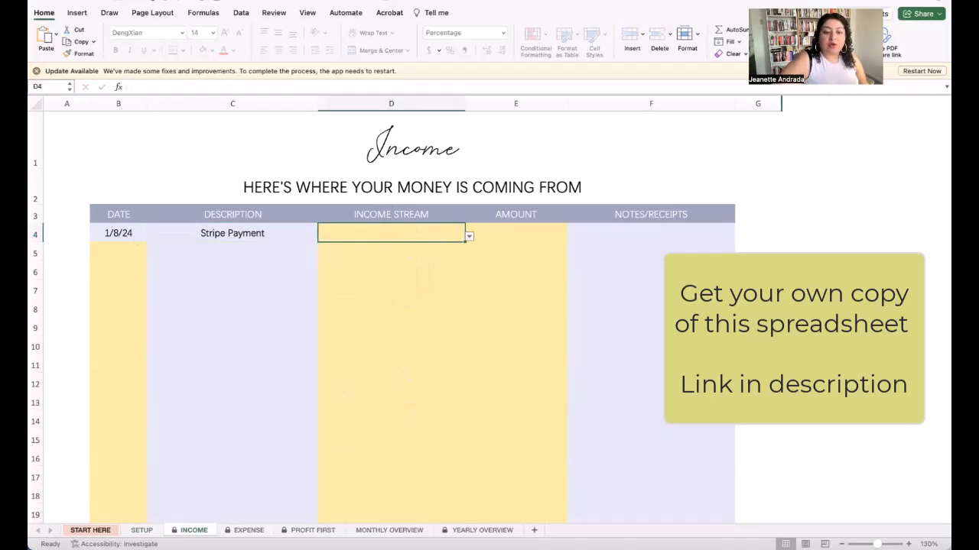
pyautogui.click(141, 530)
pyautogui.moveTo(153, 245); pyautogui.dragTo(147, 293)
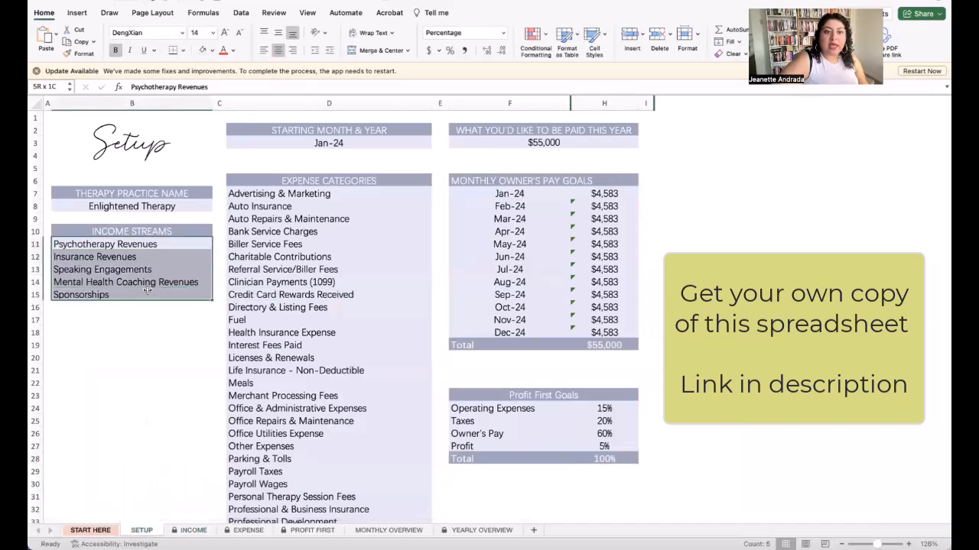
pyautogui.click(109, 243)
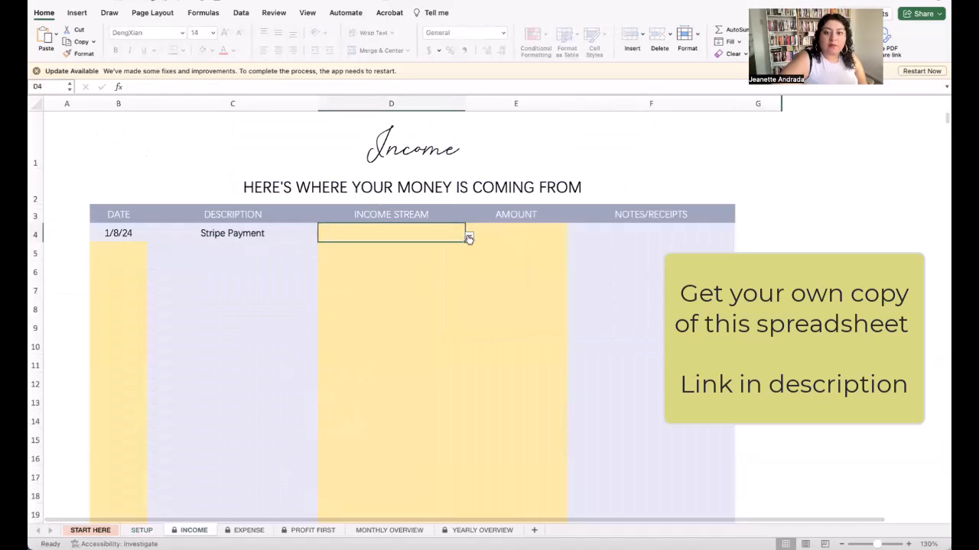
pyautogui.click(468, 236)
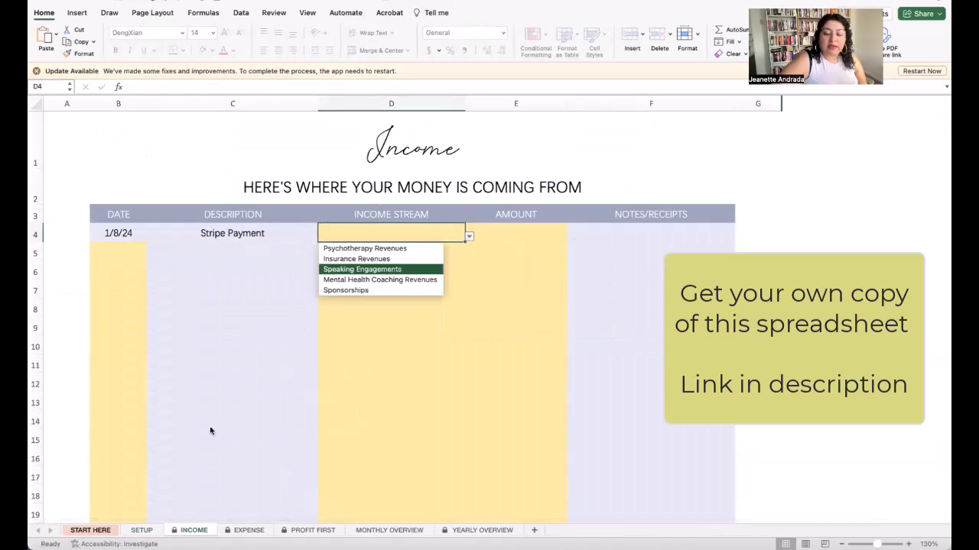
# Rename the Psychotherapy Revenues income stream on the Setup sheet to "Therapy Revenues".
pyautogui.click(131, 531)
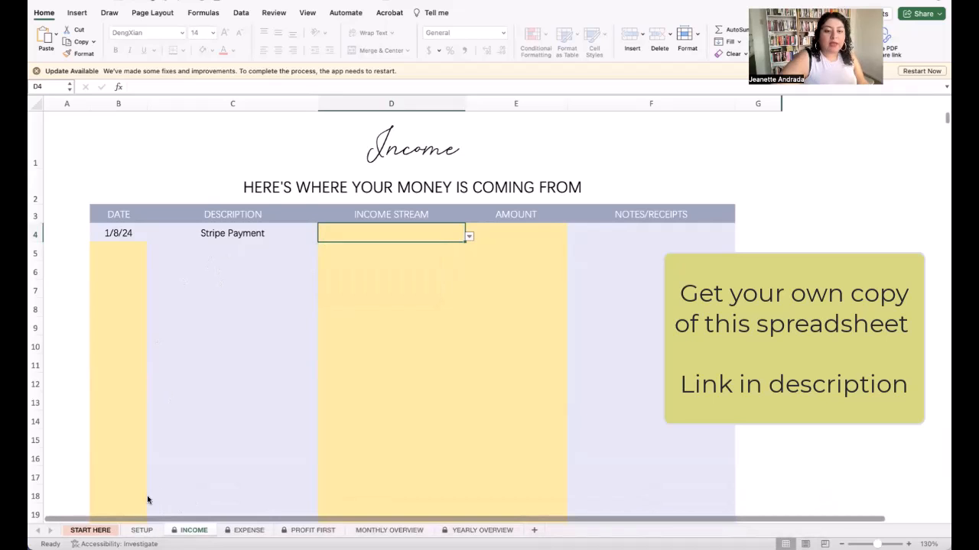
pyautogui.click(141, 531)
pyautogui.click(138, 244)
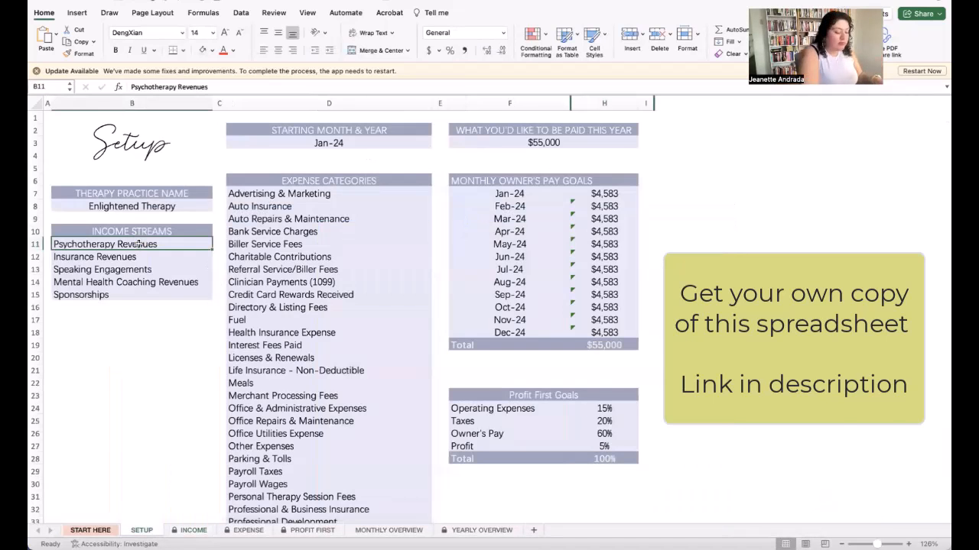
pyautogui.write('Therapy Re')
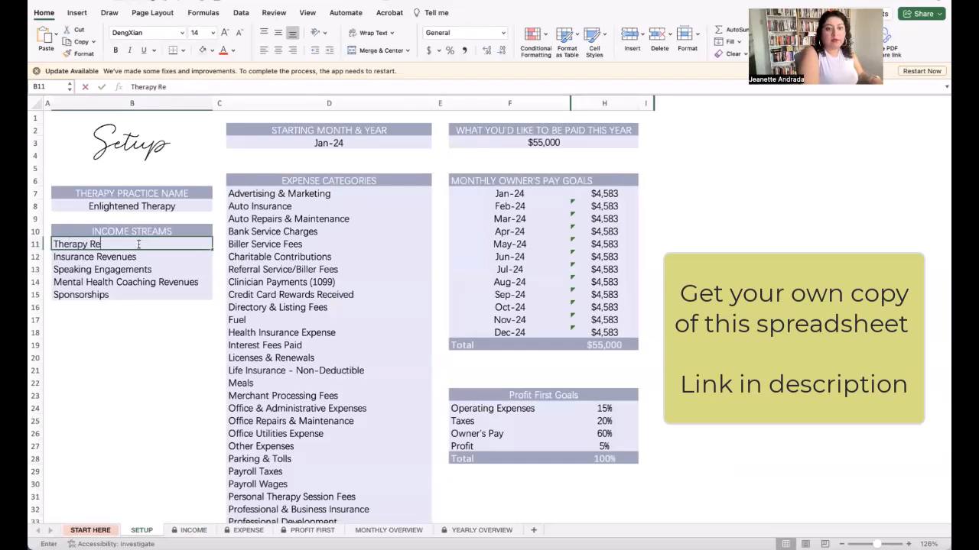
pyautogui.write('venu')
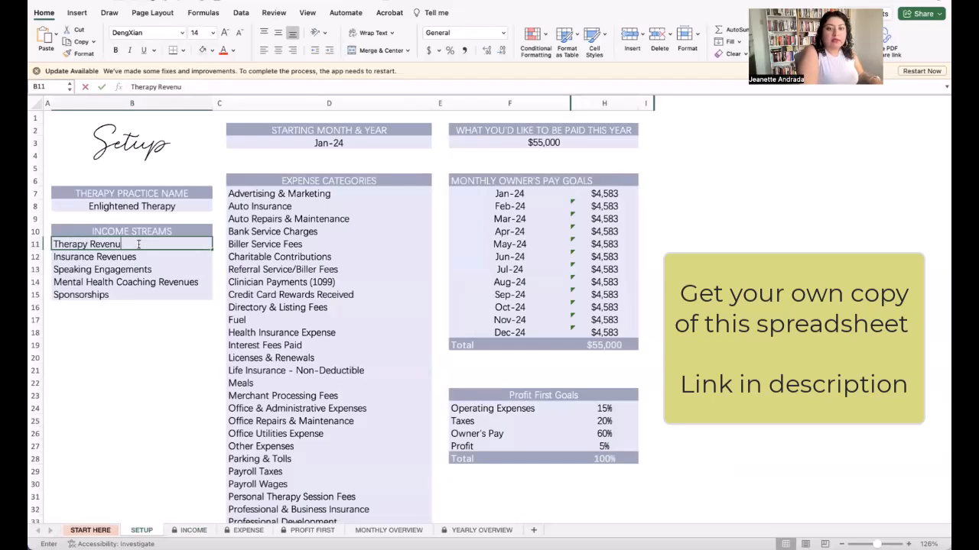
pyautogui.write('es')
pyautogui.press('Return')
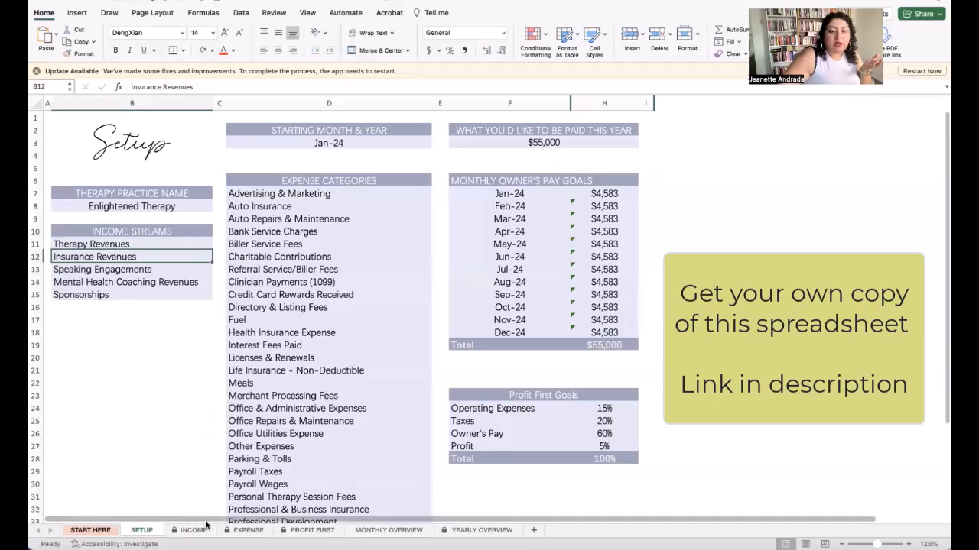
# Complete the Stripe payment on the Income sheet with income stream Therapy Revenues and an amount of $400.
pyautogui.click(199, 532)
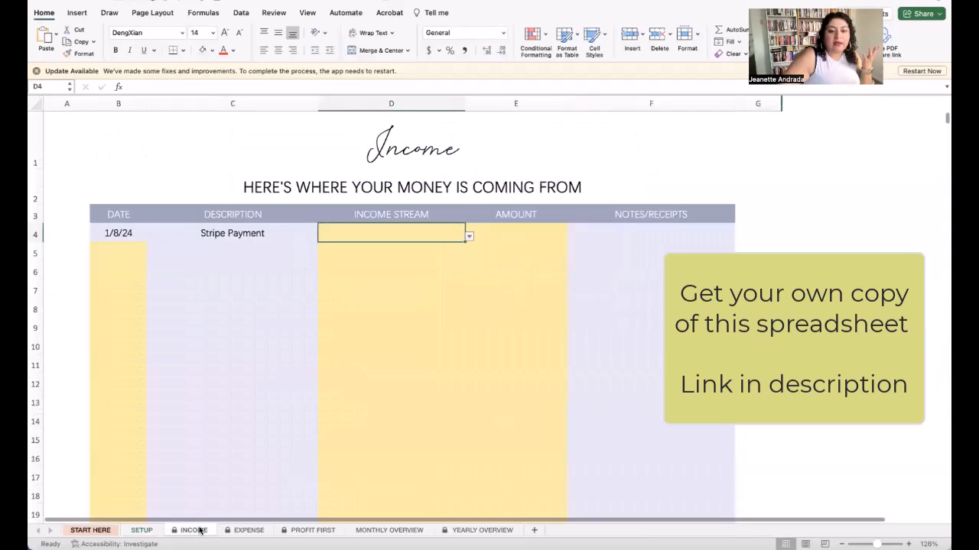
pyautogui.click(468, 238)
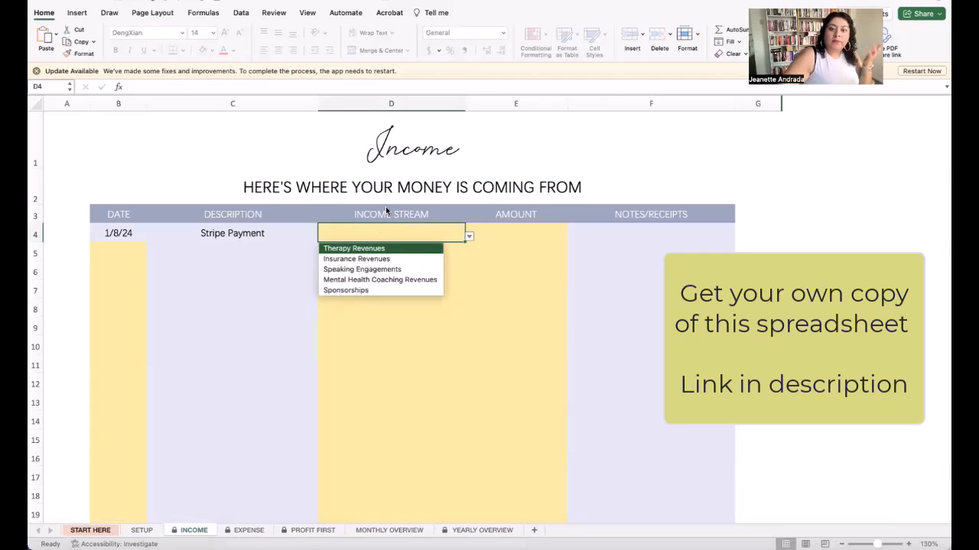
pyautogui.click(360, 249)
pyautogui.click(498, 228)
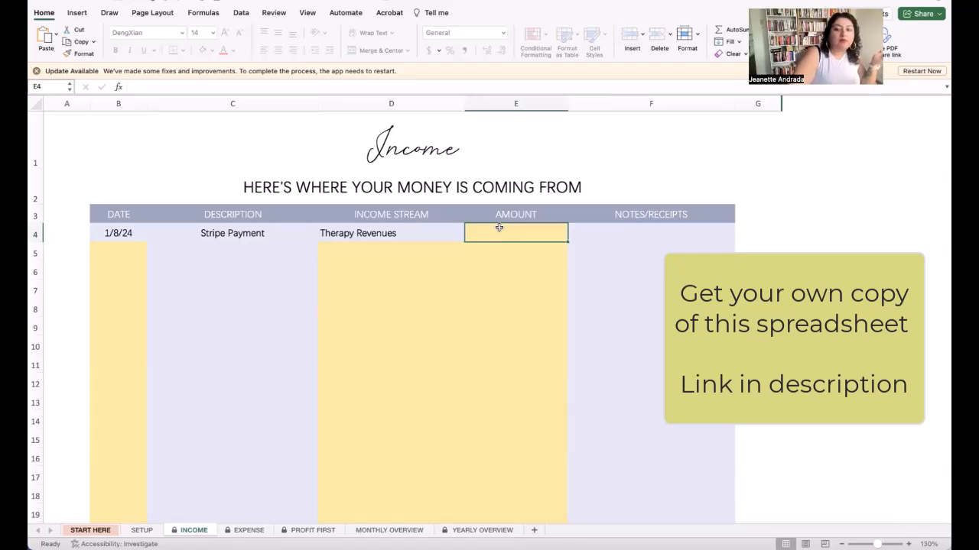
pyautogui.write('400')
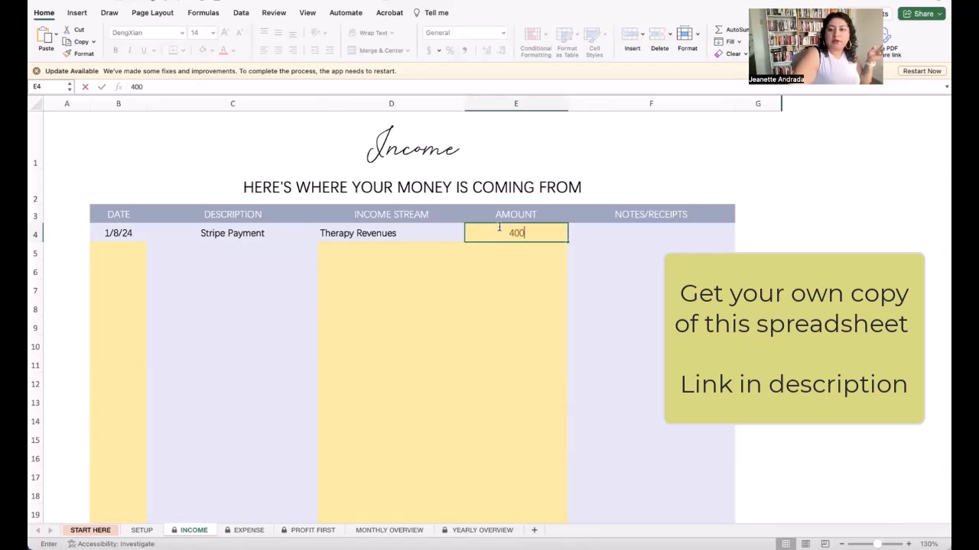
pyautogui.press('Return')
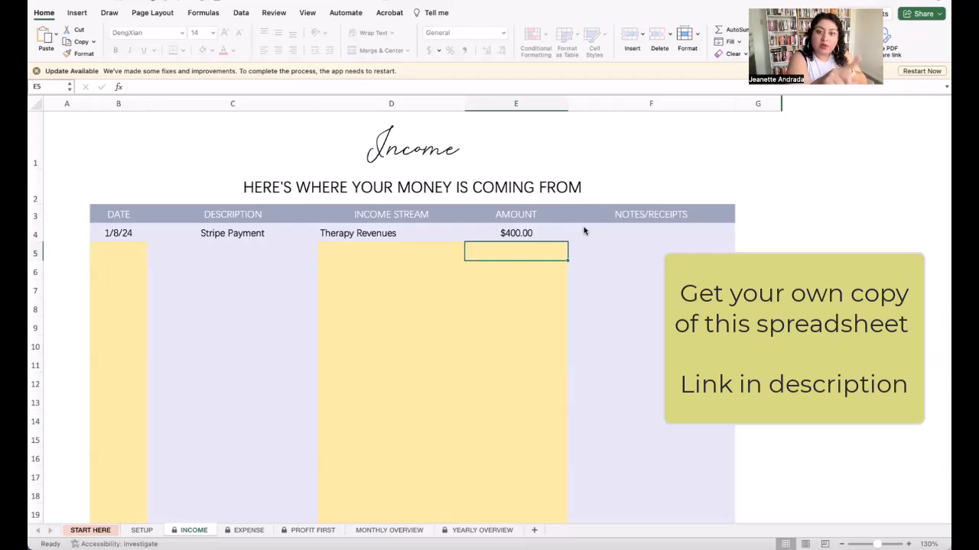
pyautogui.click(584, 229)
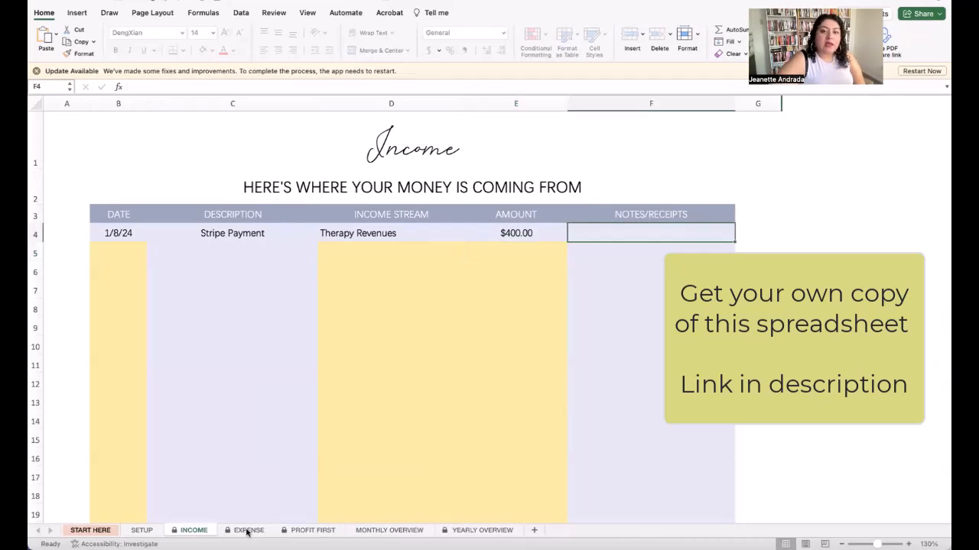
# Check the expense category column on the Expense sheet against the expense categories on the Setup sheet.
pyautogui.click(248, 530)
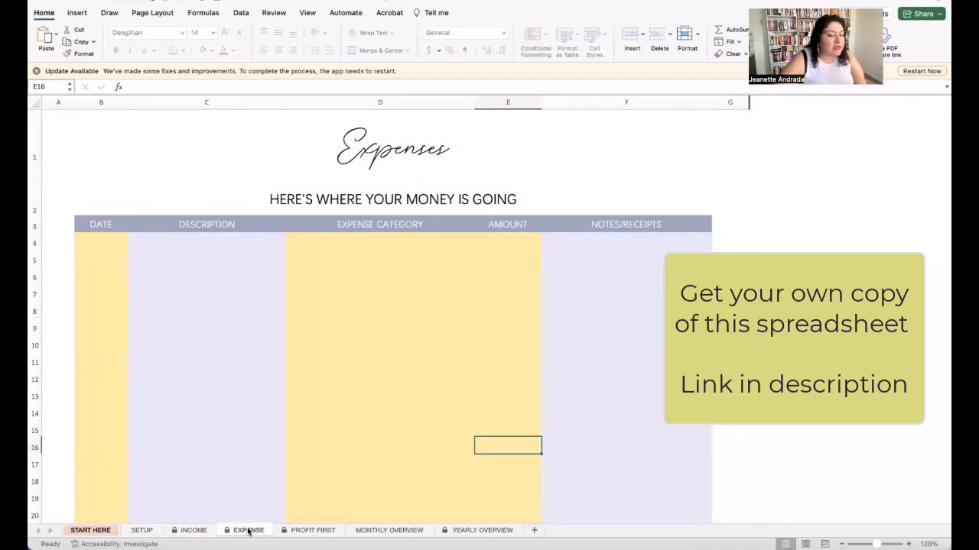
pyautogui.click(389, 243)
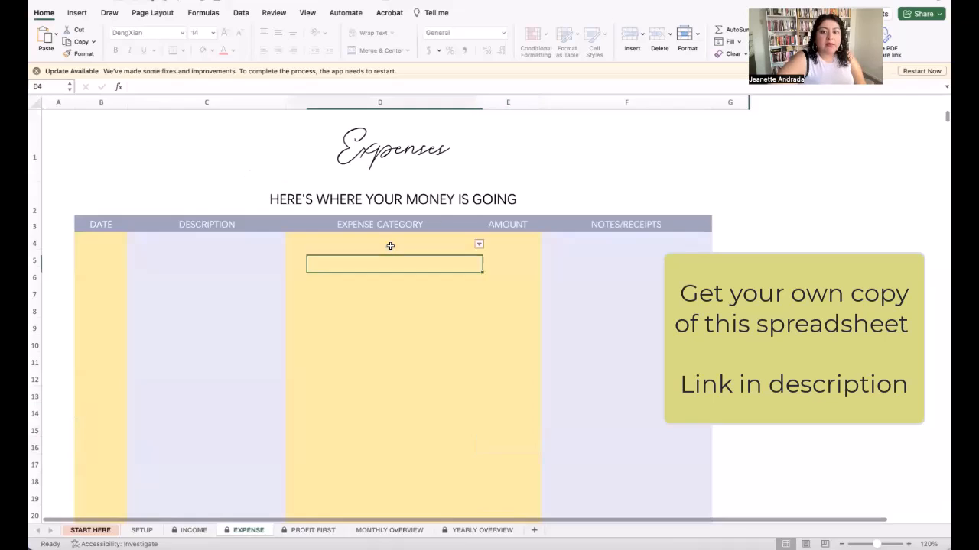
pyautogui.click(141, 530)
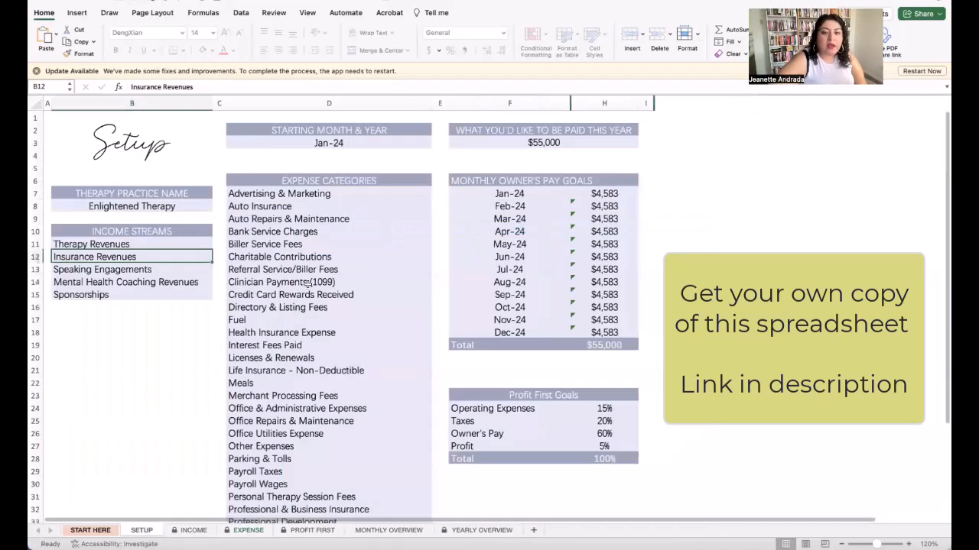
# Start the first entry on the Expense sheet with date 1/8/24 and a description of lunch with a named person.
pyautogui.click(248, 530)
pyautogui.click(104, 243)
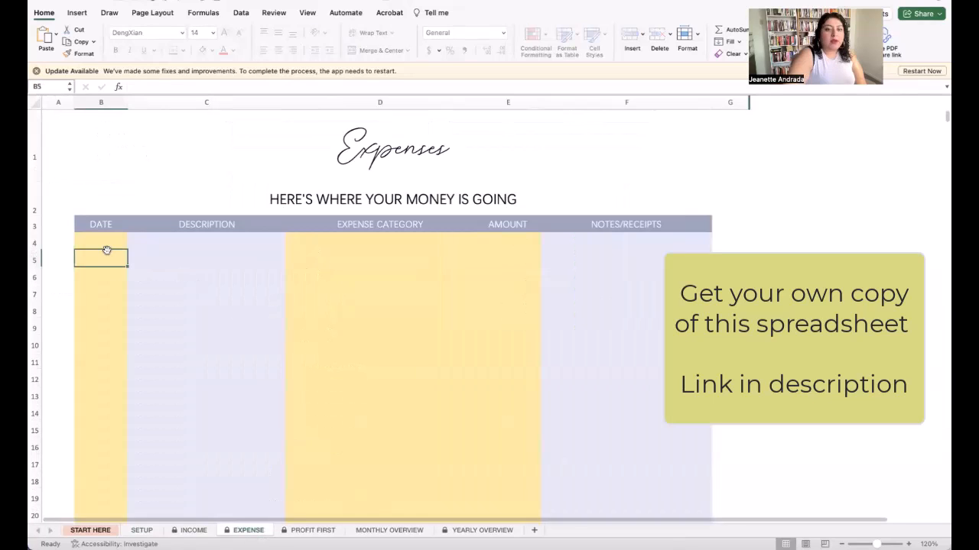
pyautogui.write('1/8/24')
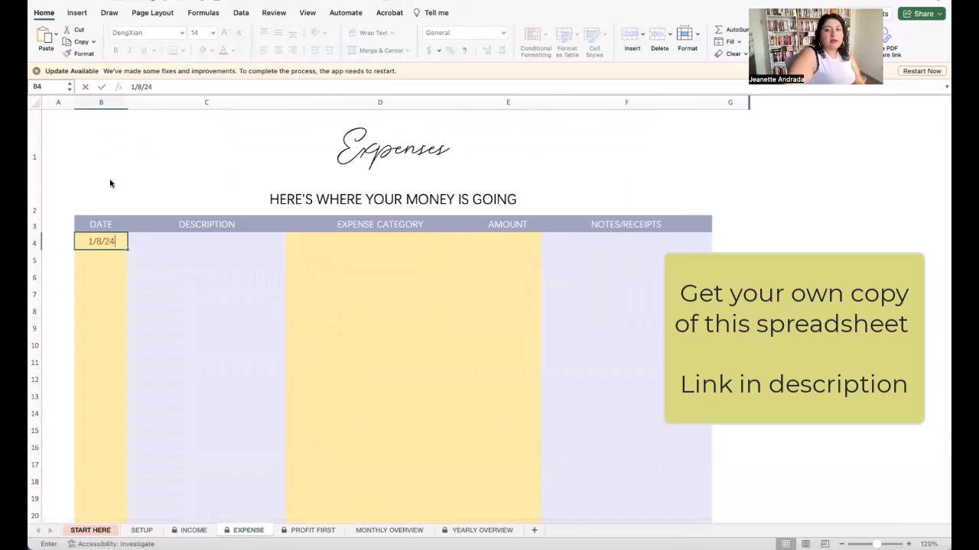
pyautogui.press('Tab')
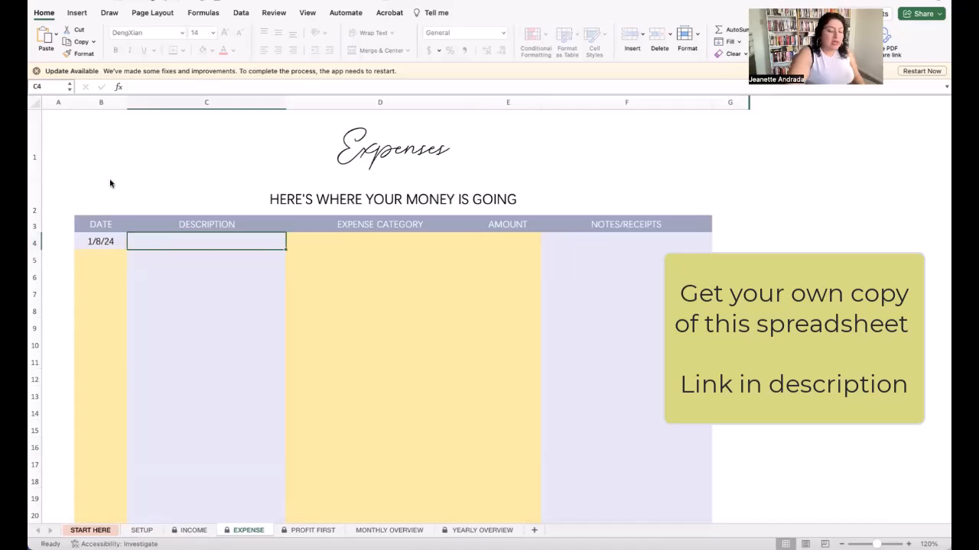
pyautogui.write('Lunch with')
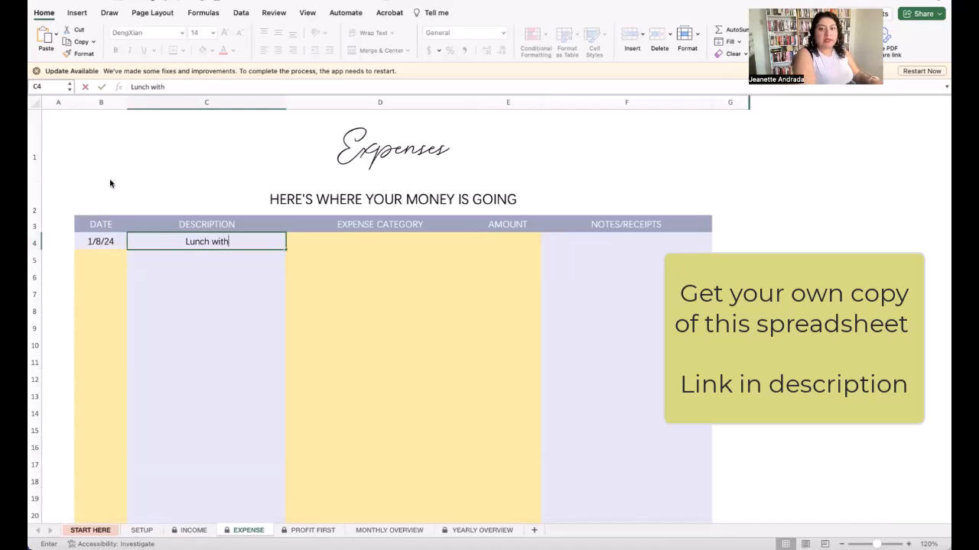
pyautogui.write(' Justine')
pyautogui.press('Tab')
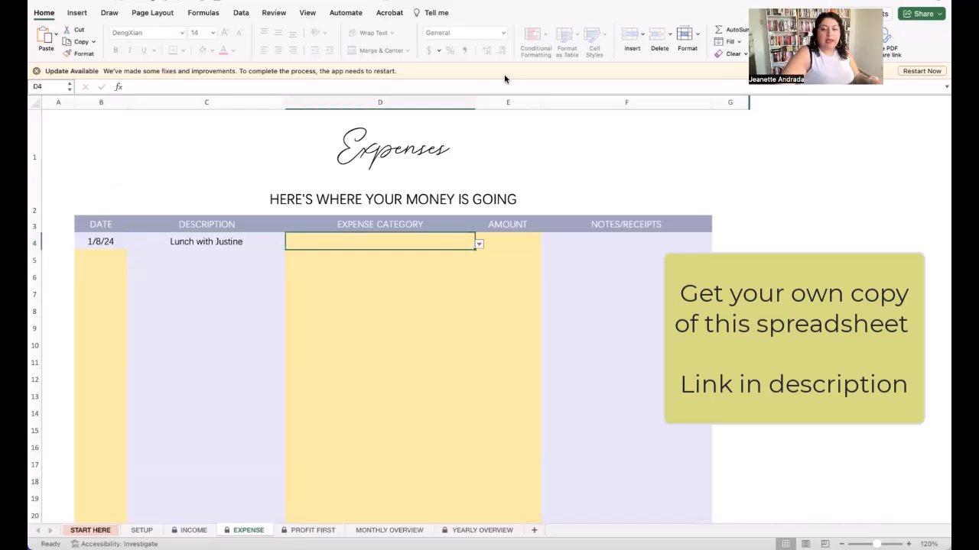
# Assign the lunch expense to the Meals category and set its amount to $60.
pyautogui.click(483, 245)
pyautogui.click(436, 254)
pyautogui.click(446, 246)
pyautogui.click(478, 243)
pyautogui.click(518, 240)
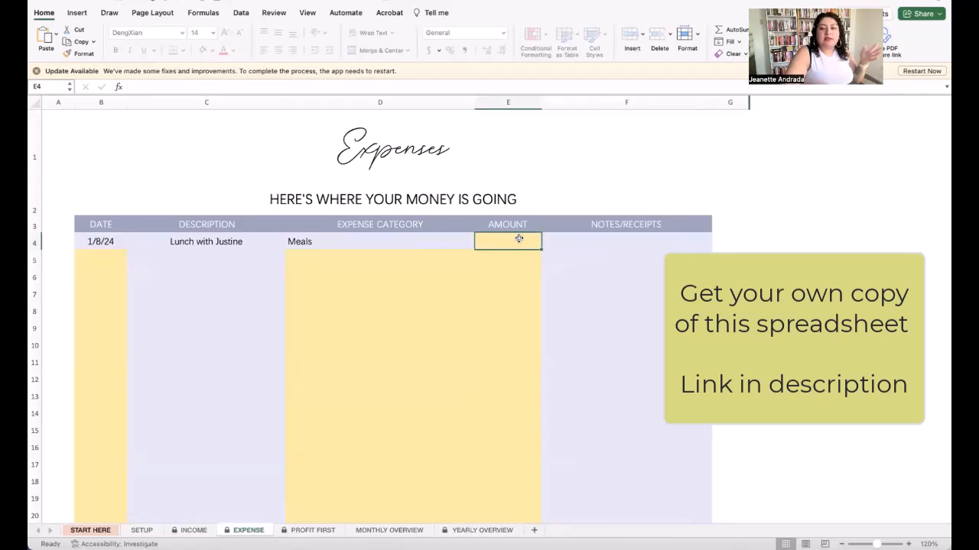
pyautogui.write('60')
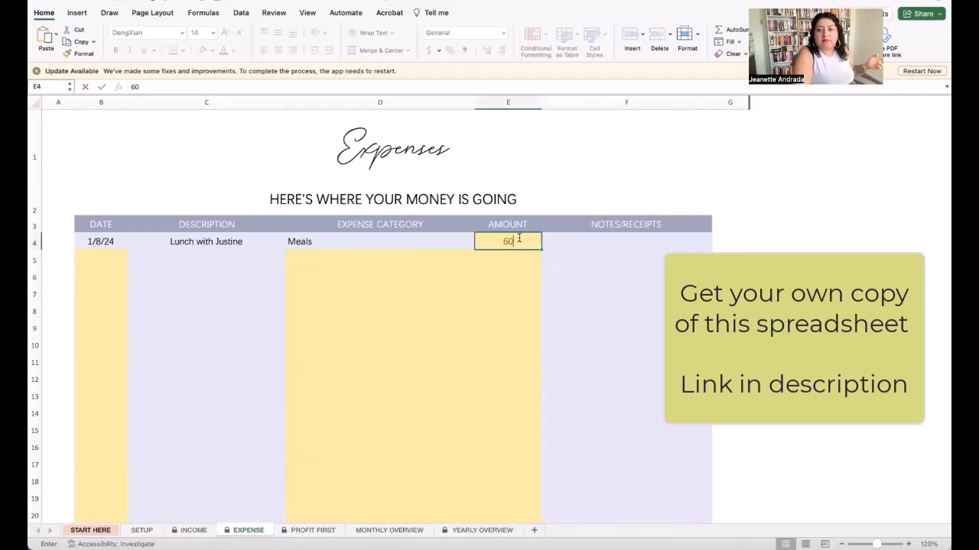
pyautogui.click(600, 241)
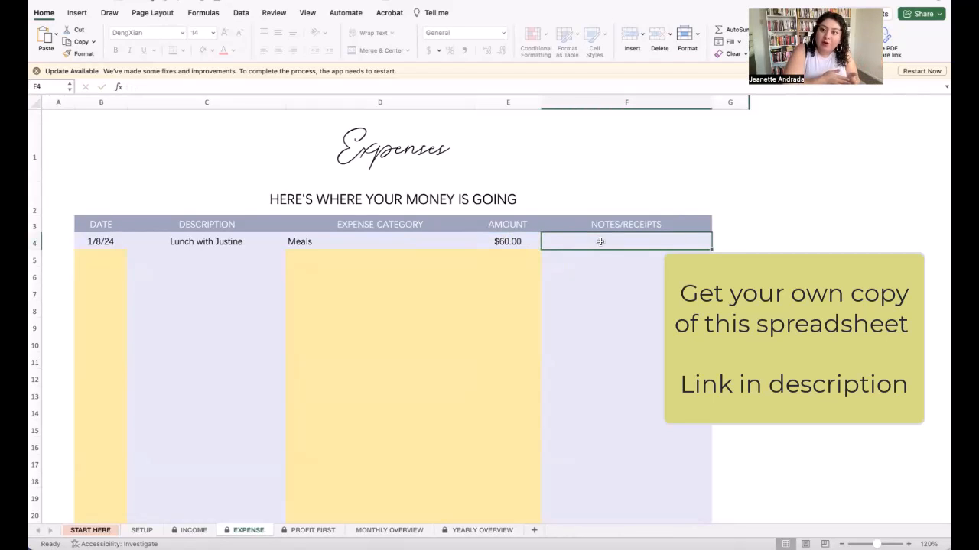